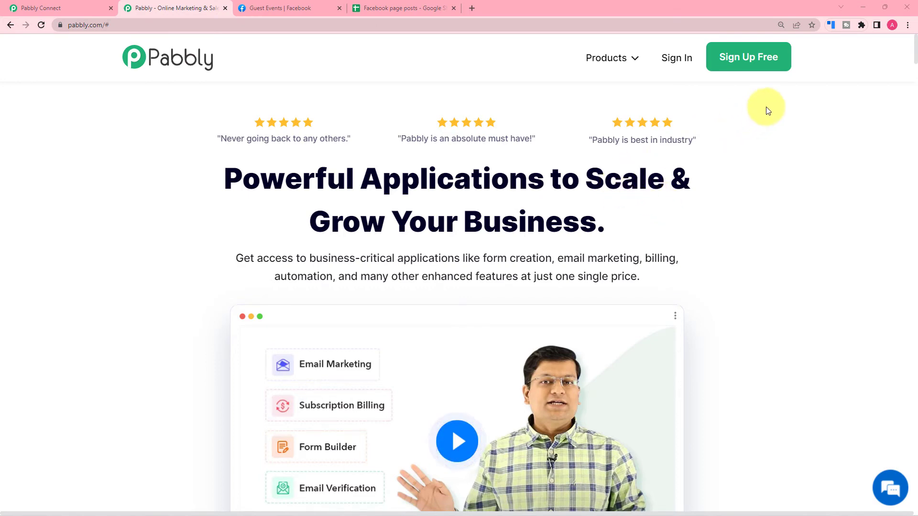
# Sign in on pabbly.com and launch Pabbly Connect from the All Apps page.
pyautogui.click(676, 63)
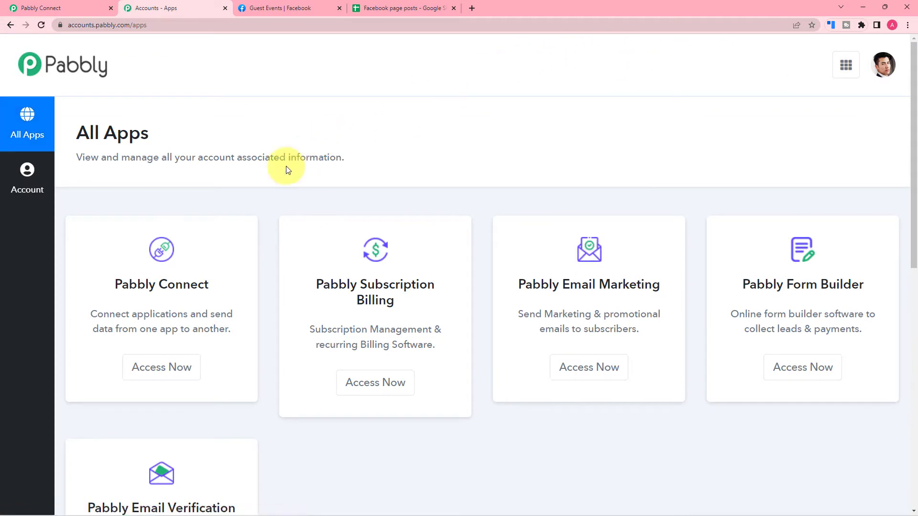
pyautogui.click(153, 373)
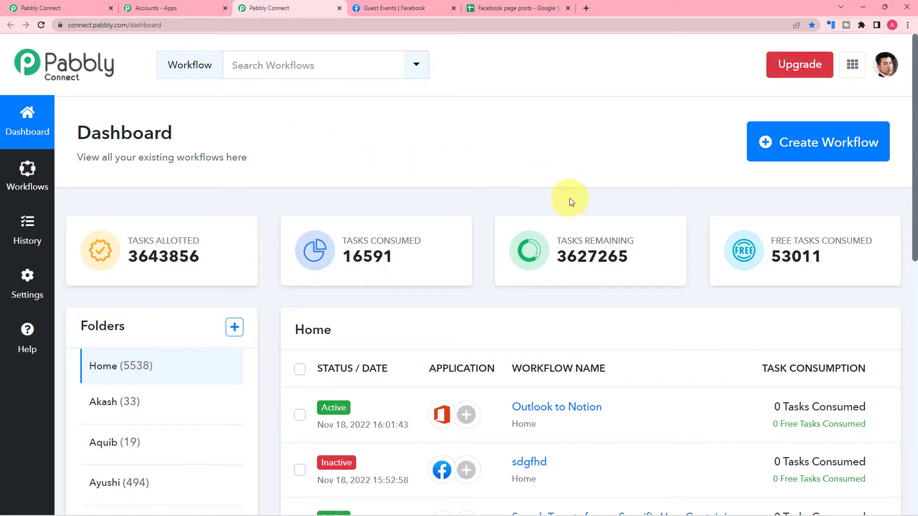
# Create a new workflow named 'First Workflow'.
pyautogui.click(829, 151)
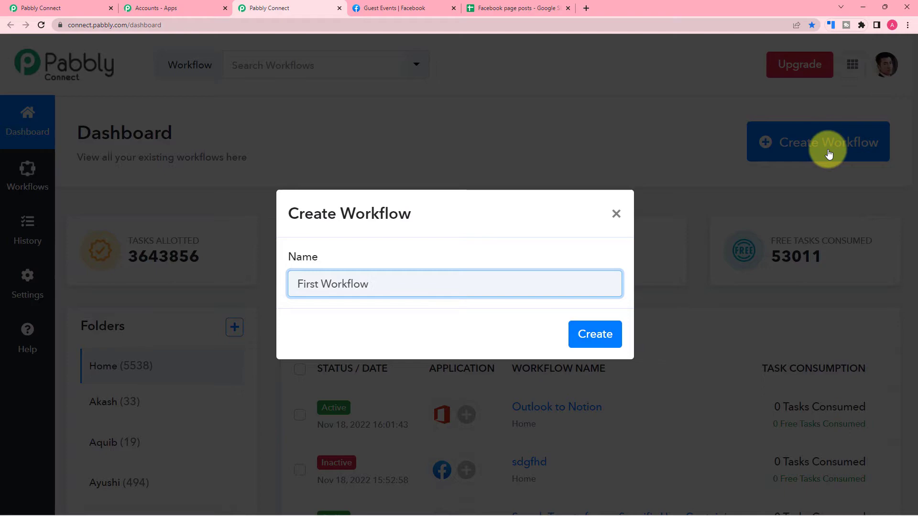
pyautogui.click(595, 334)
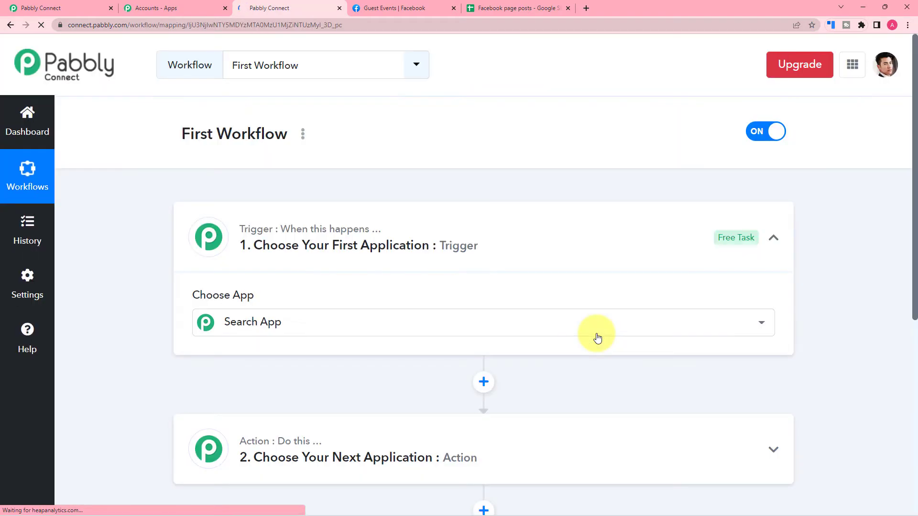
# Show the app list for the trigger step and browse it.
pyautogui.click(597, 338)
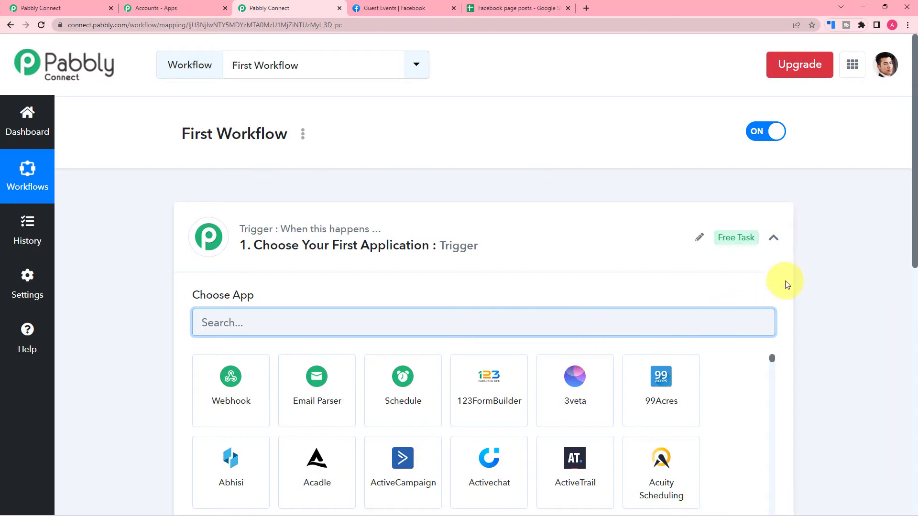
pyautogui.click(773, 238)
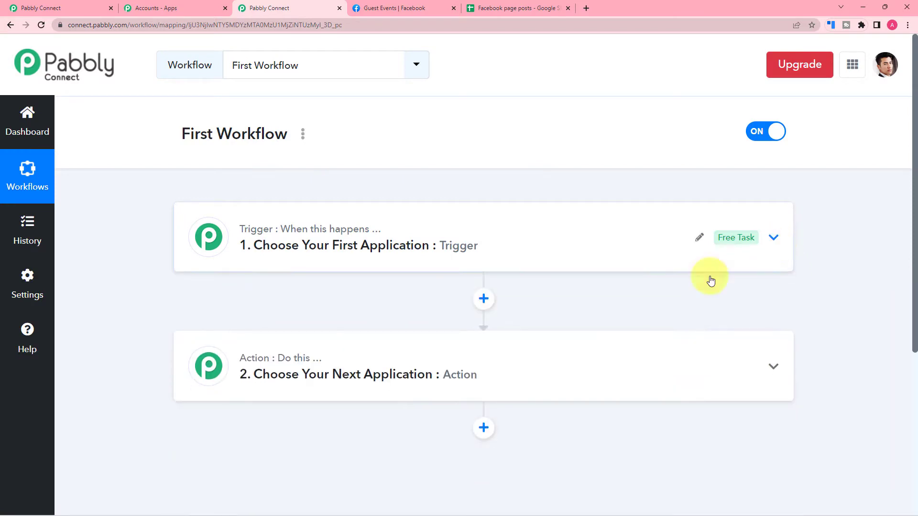
pyautogui.click(260, 253)
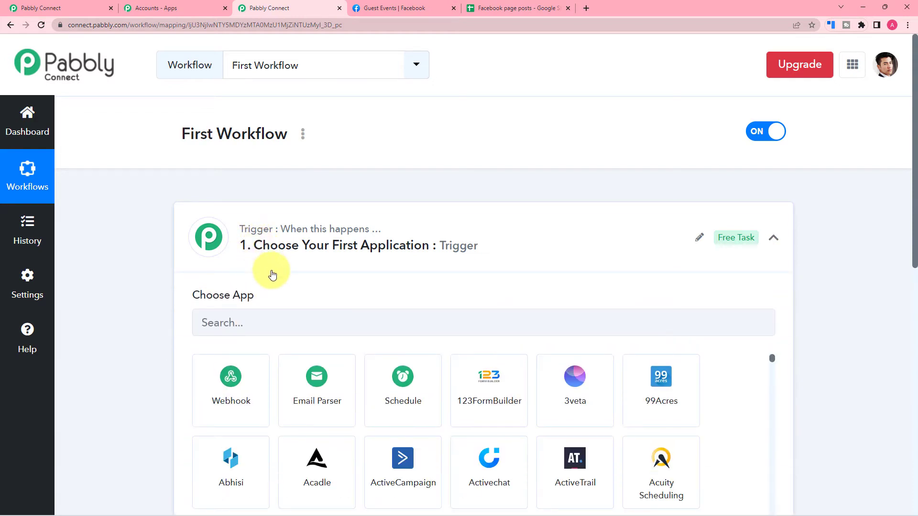
pyautogui.scroll(-2, 273, 275)
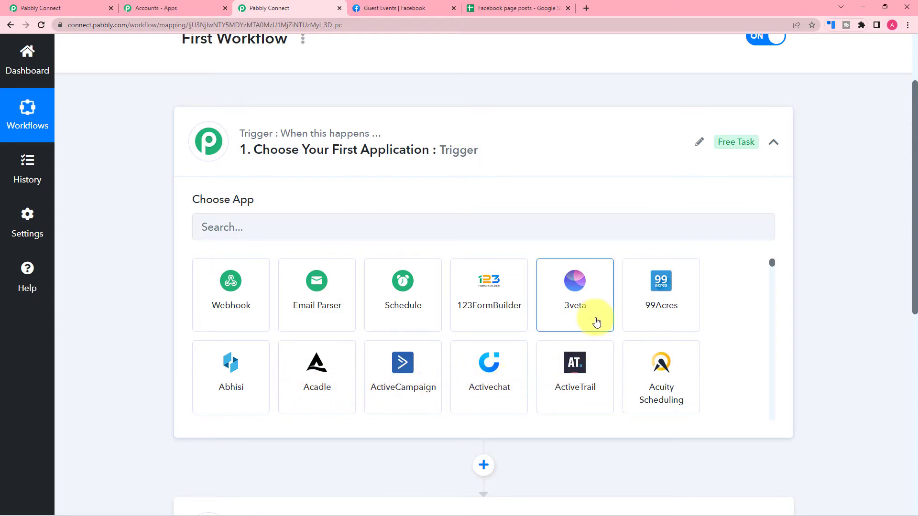
pyautogui.scroll(-10, 491, 338)
# Expand the action step and browse its full grid of apps.
pyautogui.click(252, 327)
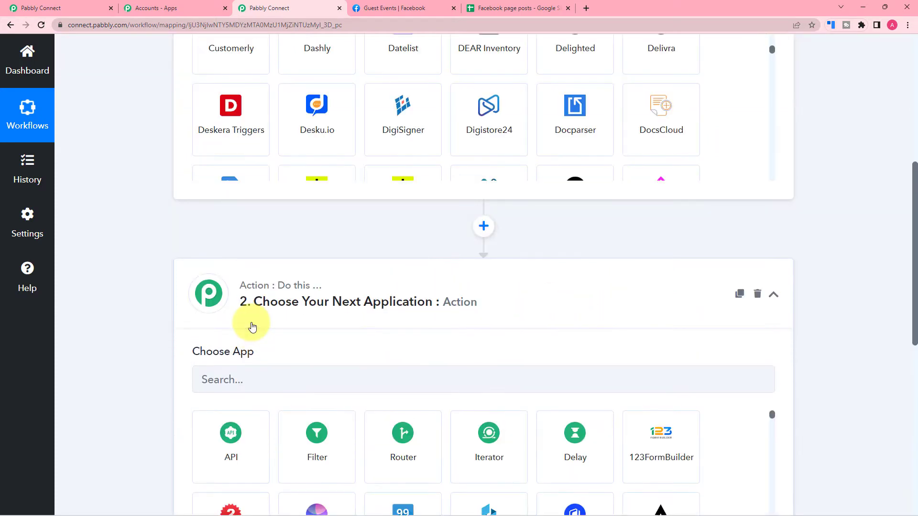
pyautogui.scroll(-3, 252, 323)
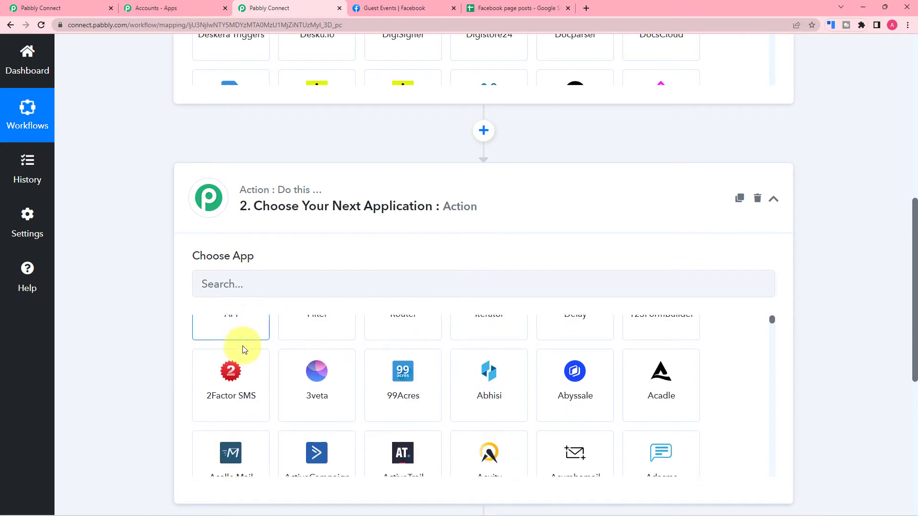
pyautogui.scroll(-5, 243, 349)
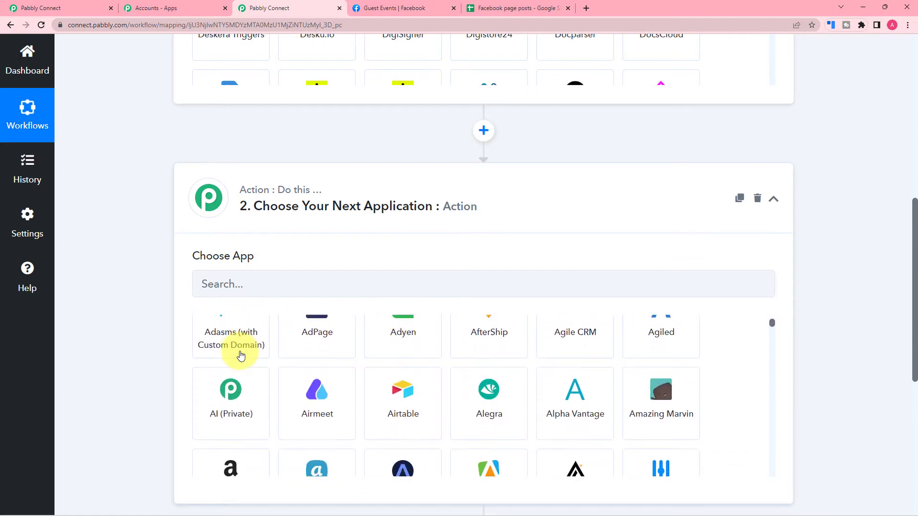
pyautogui.scroll(-5, 241, 355)
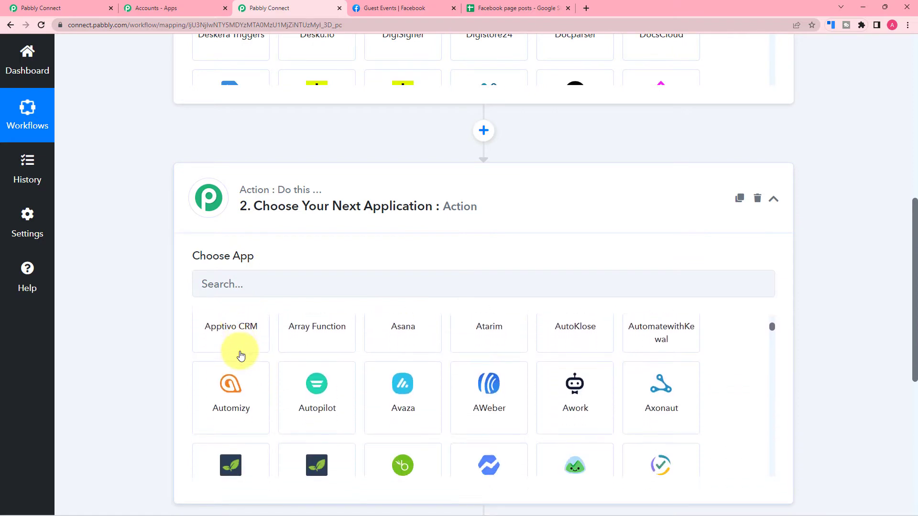
pyautogui.scroll(-5, 240, 354)
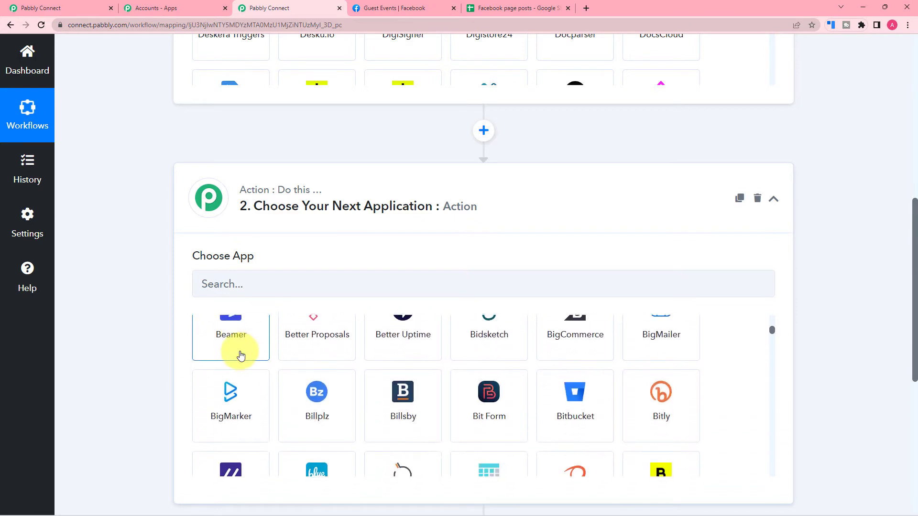
pyautogui.scroll(-3, 241, 355)
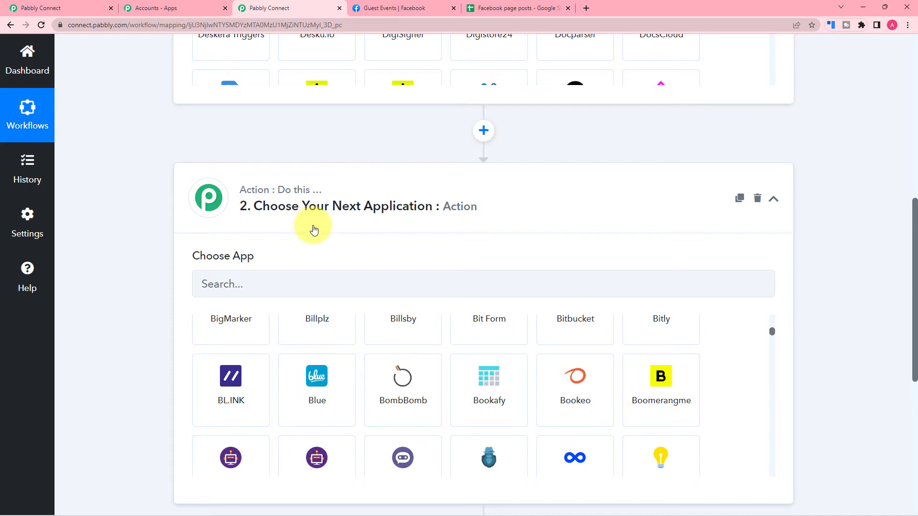
pyautogui.scroll(7, 323, 250)
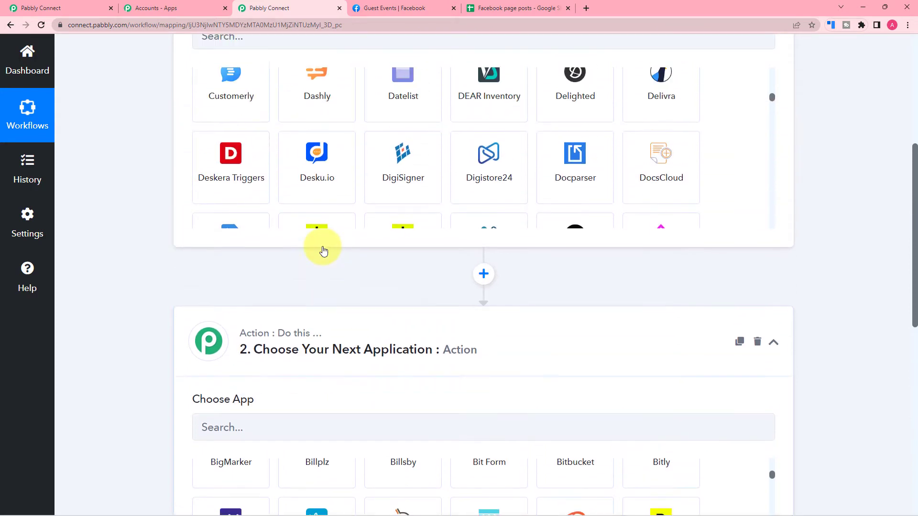
pyautogui.scroll(1, 323, 250)
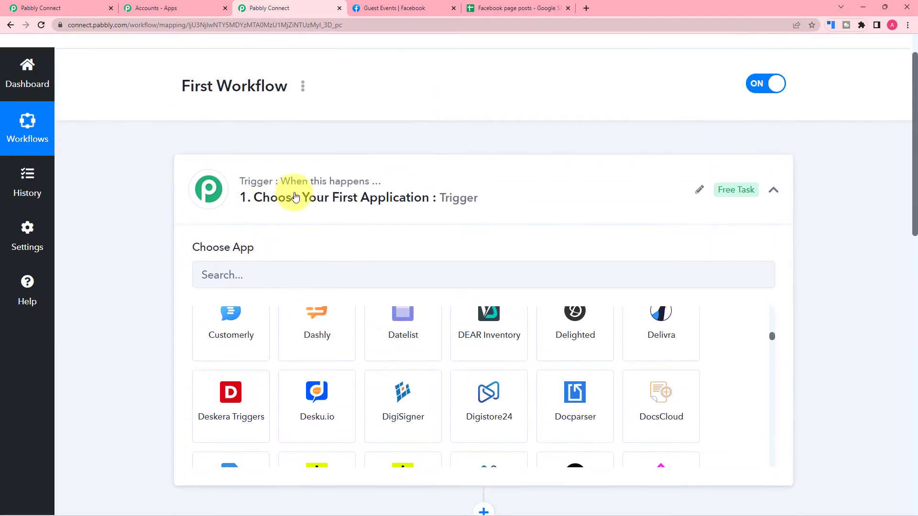
# Set the trigger app to Facebook Pages, searched with 'fa', and the event to New Post.
pyautogui.click(304, 283)
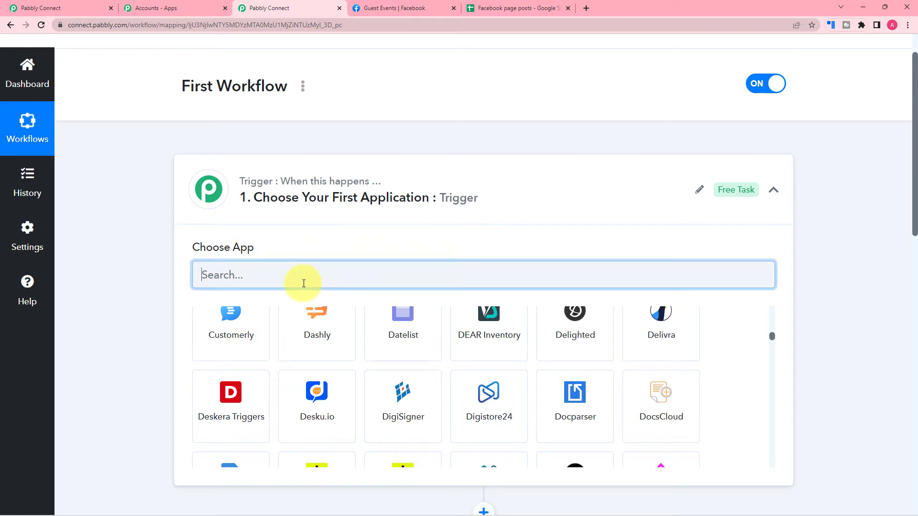
pyautogui.write('fac')
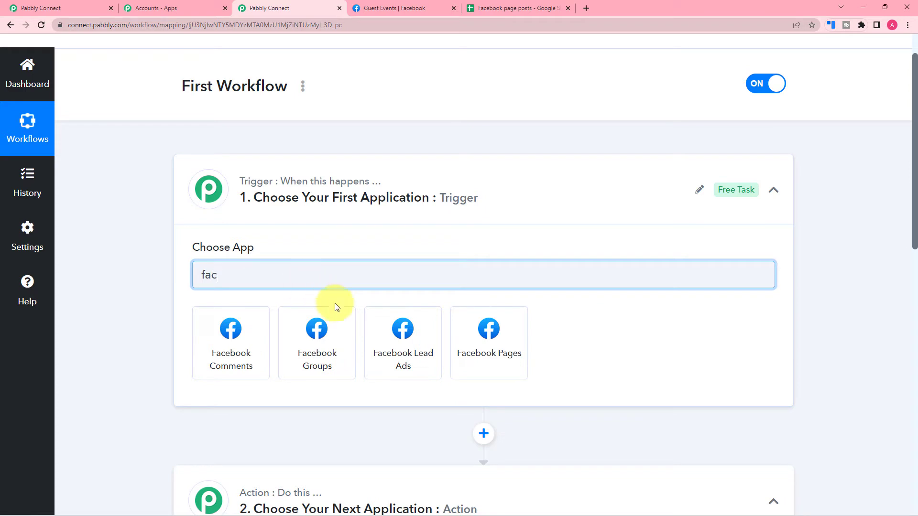
pyautogui.click(482, 365)
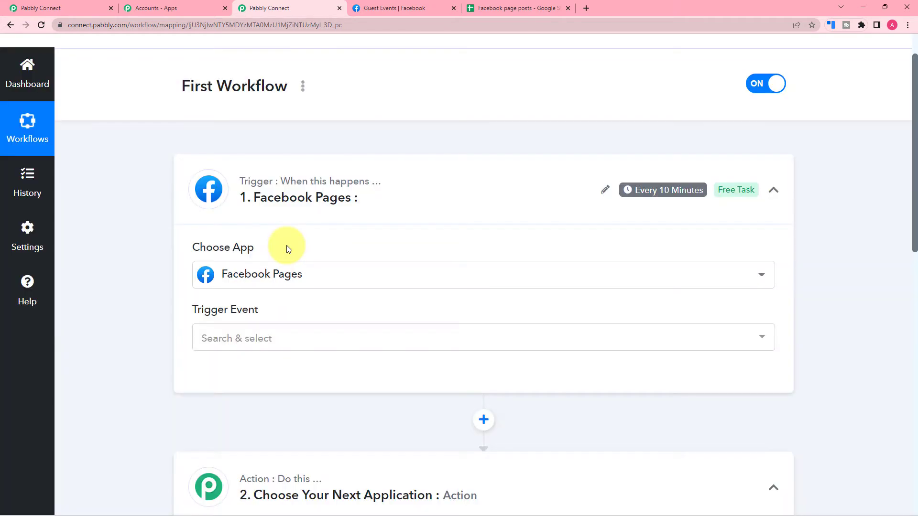
pyautogui.scroll(-2, 276, 254)
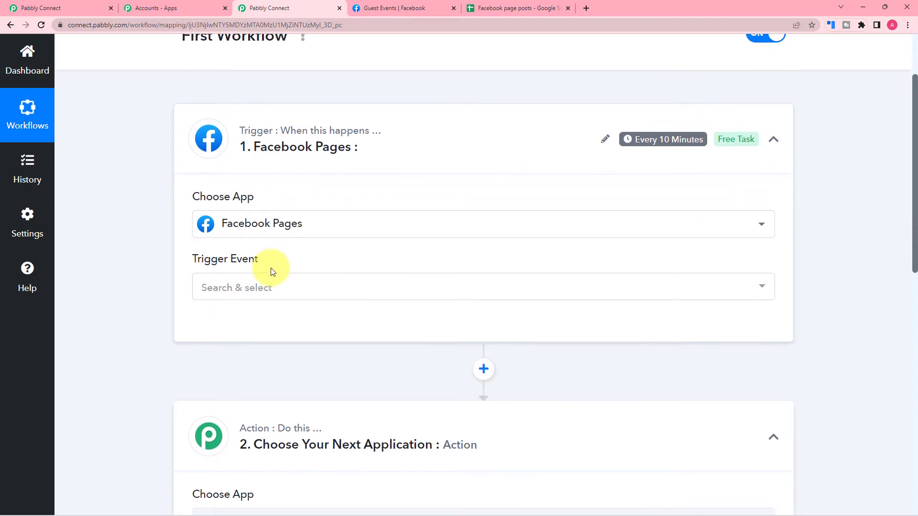
pyautogui.click(257, 254)
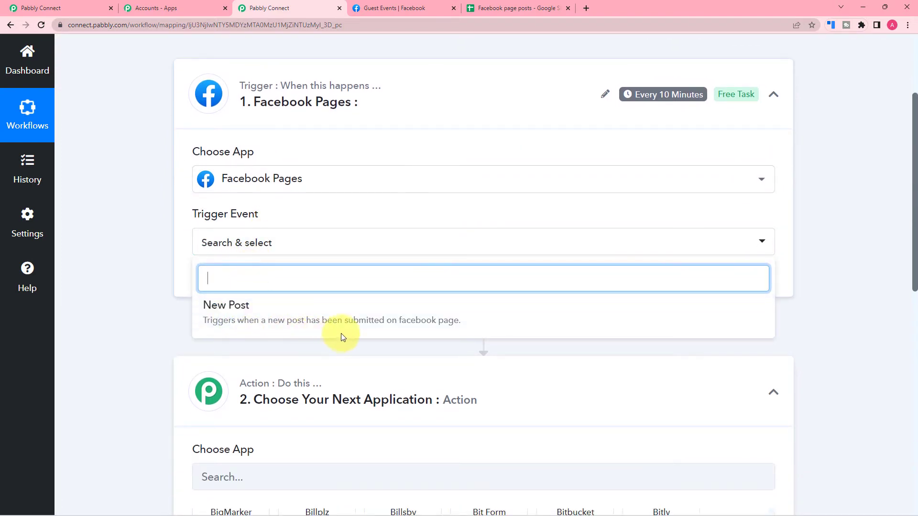
pyautogui.click(383, 325)
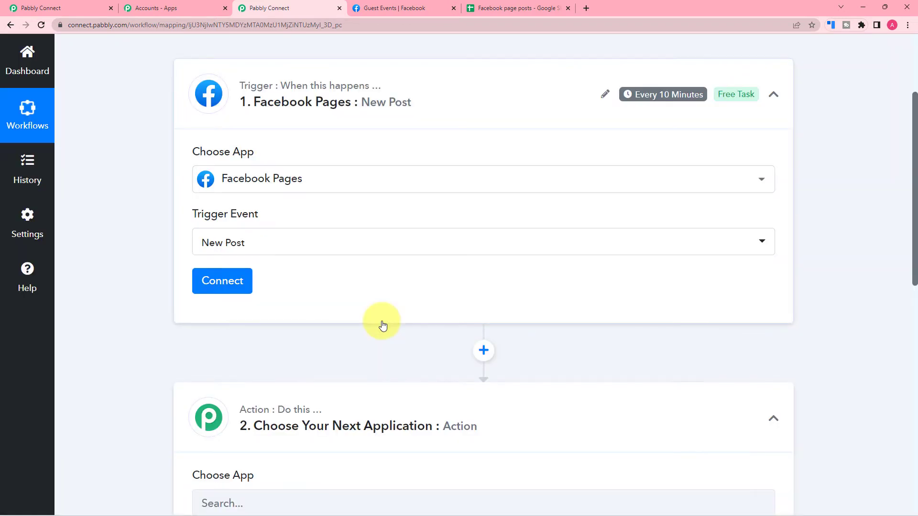
# Authorize the Facebook account for the Facebook Pages trigger.
pyautogui.click(221, 282)
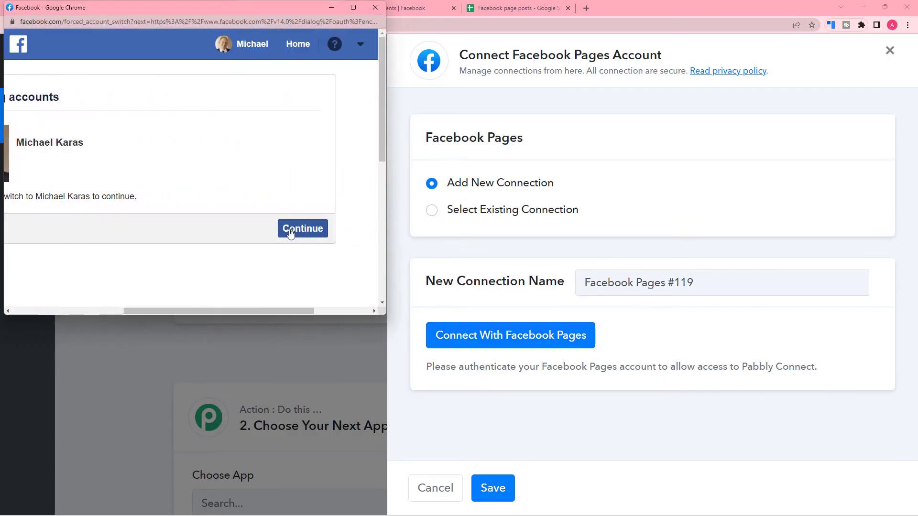
pyautogui.click(290, 230)
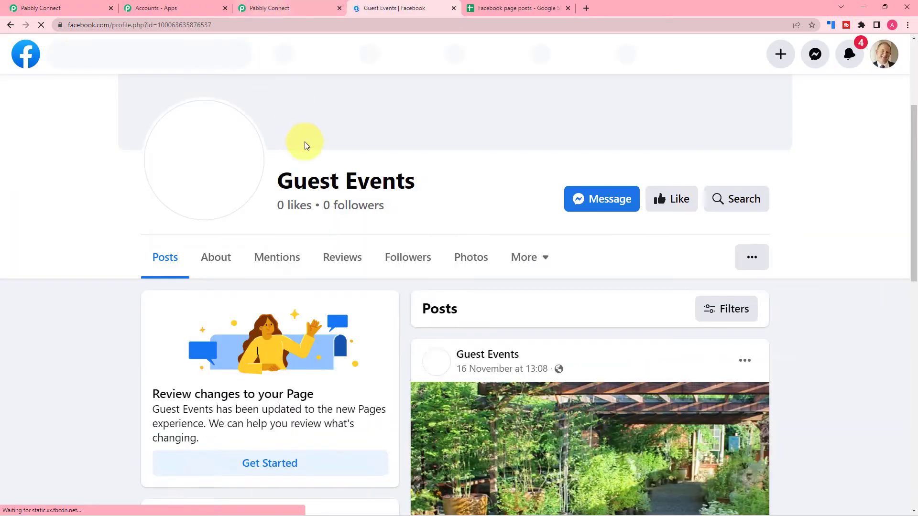
pyautogui.click(297, 10)
# Choose the Guest Events page and set Number of Posts to 1.
pyautogui.click(296, 178)
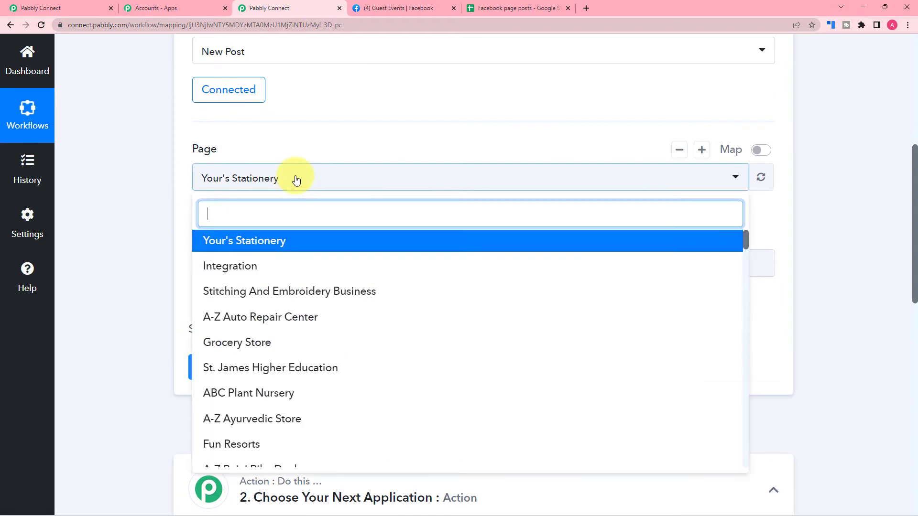
pyautogui.write('gu')
pyautogui.click(267, 239)
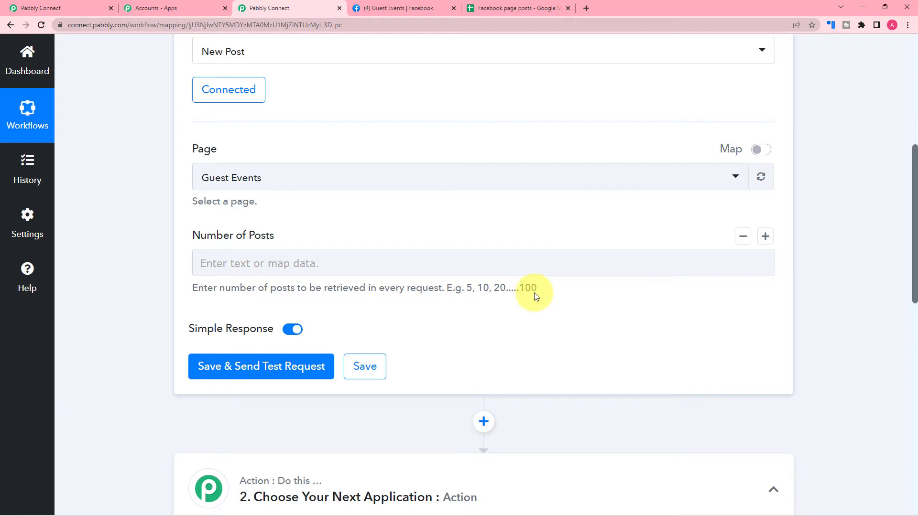
pyautogui.click(336, 269)
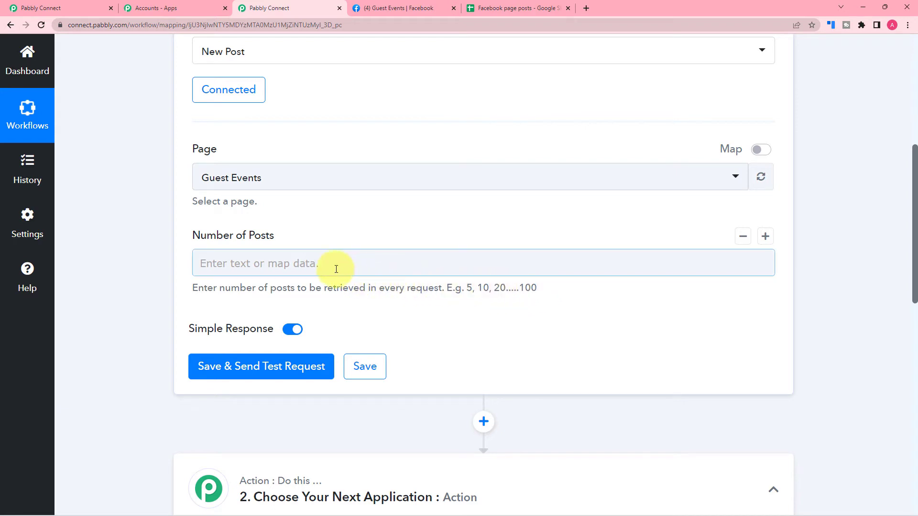
pyautogui.click(307, 263)
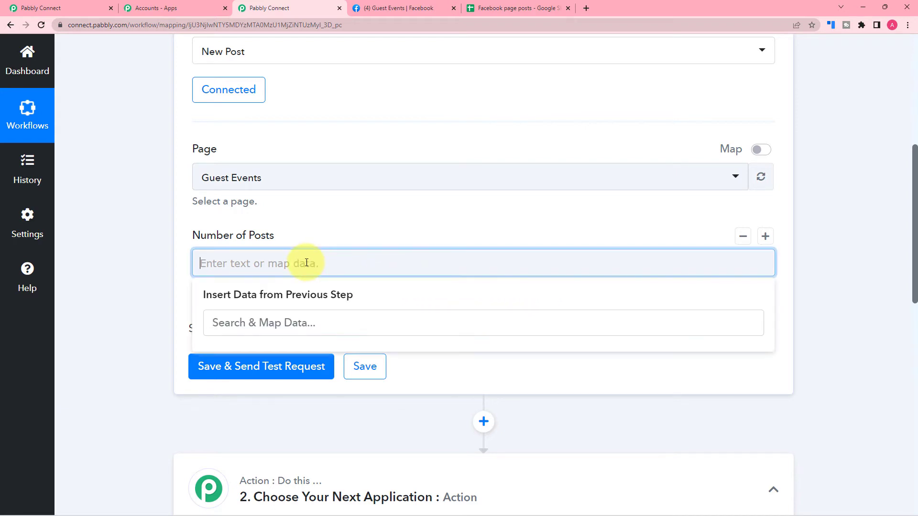
pyautogui.click(303, 228)
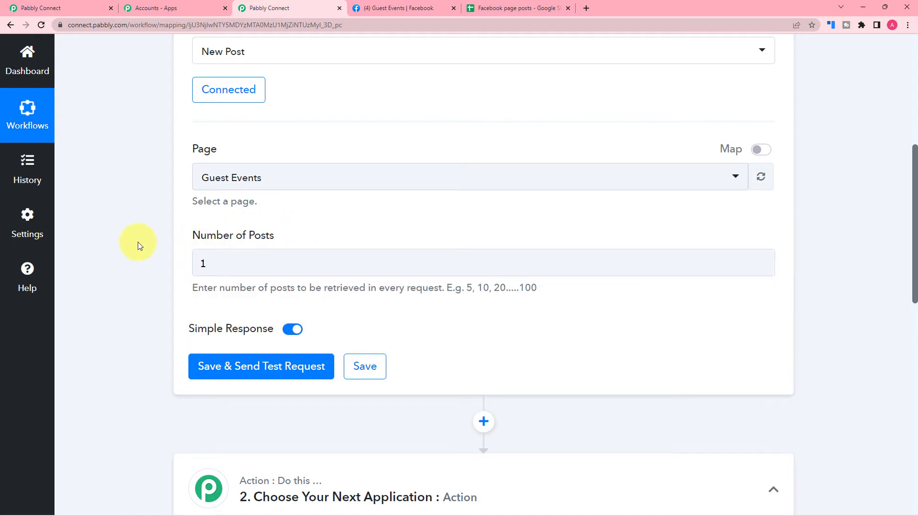
# Save and send a test request, then review the returned post fields.
pyautogui.scroll(-1, 140, 246)
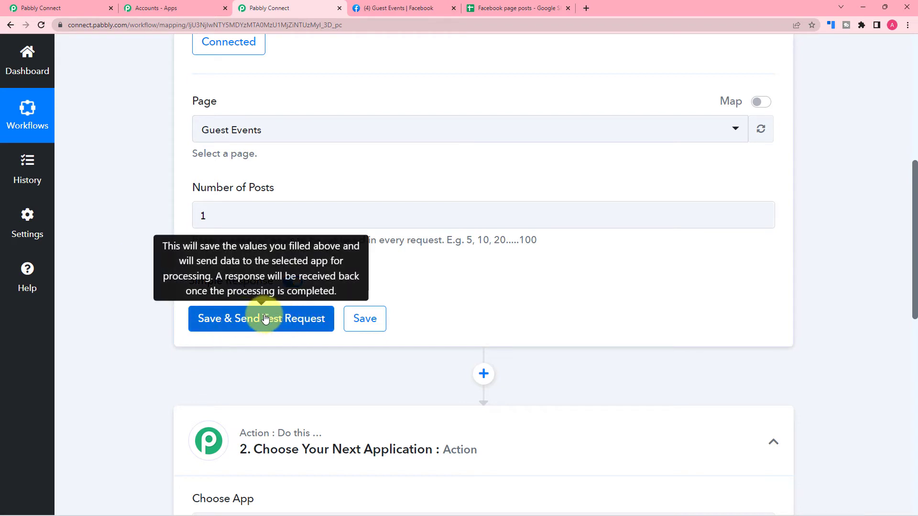
pyautogui.click(218, 319)
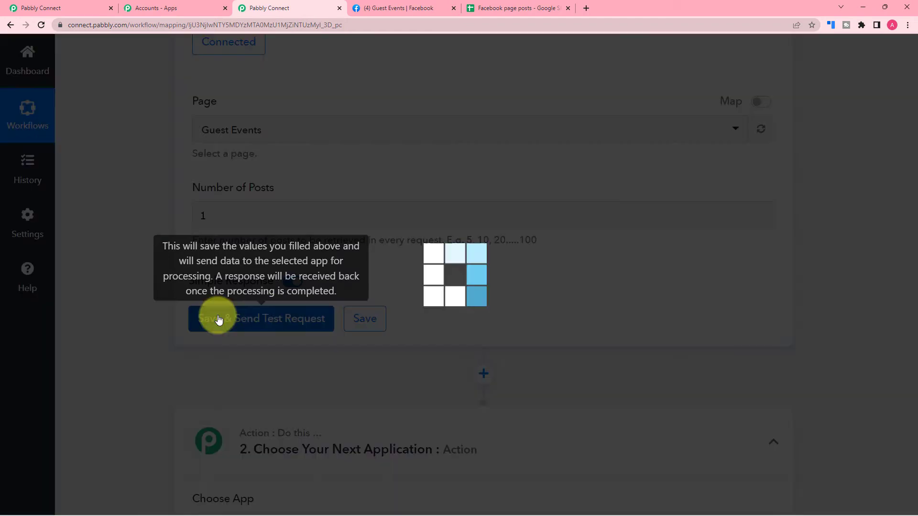
pyautogui.scroll(-3, 96, 303)
pyautogui.scroll(-2, 96, 303)
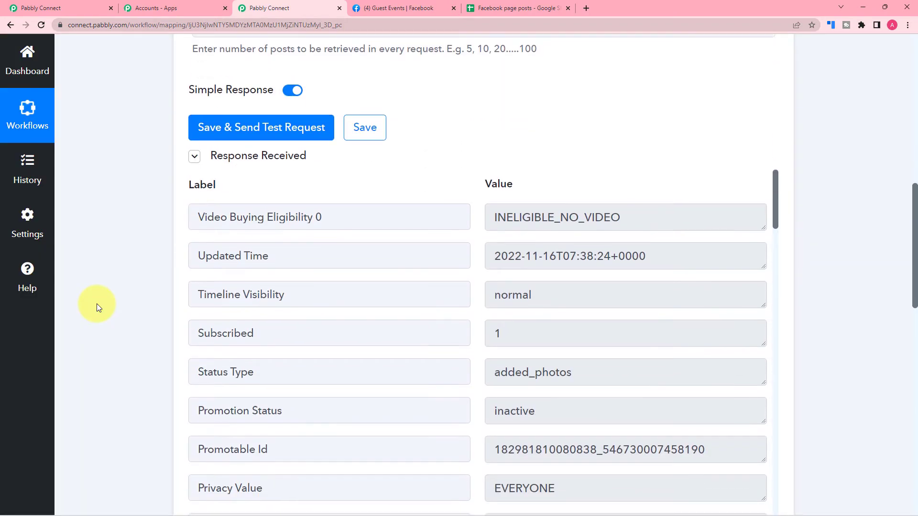
pyautogui.scroll(-1, 97, 303)
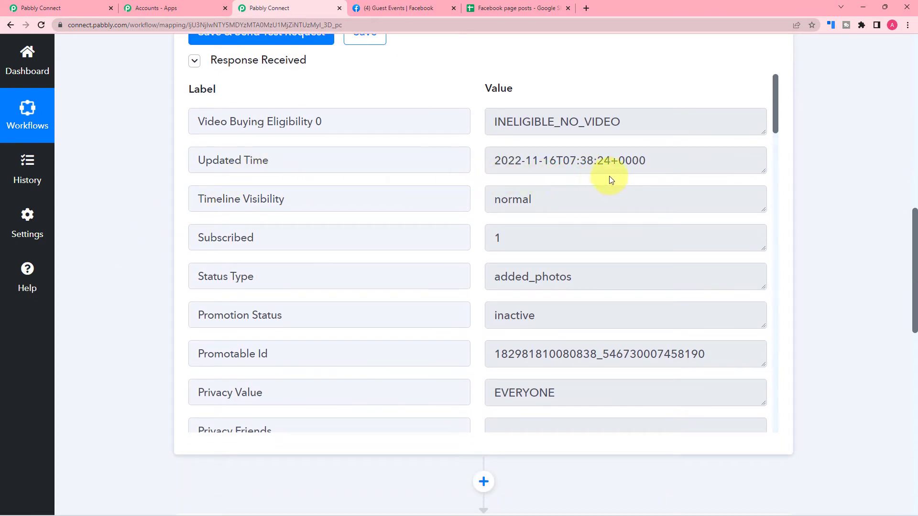
pyautogui.scroll(-1, 429, 297)
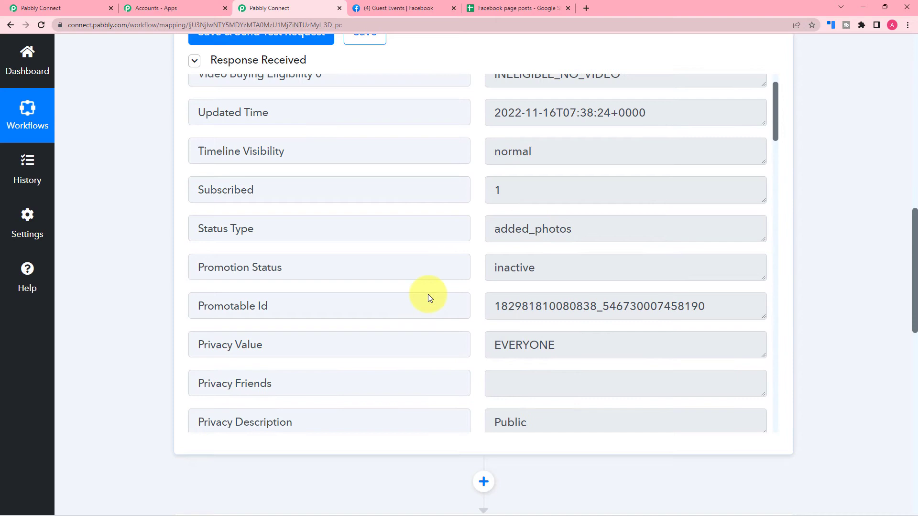
pyautogui.scroll(-1, 429, 297)
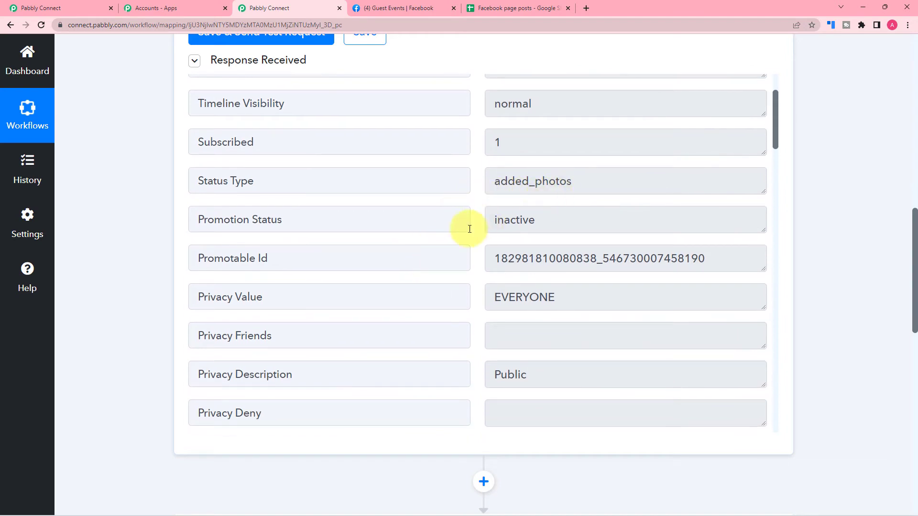
pyautogui.scroll(-3, 445, 241)
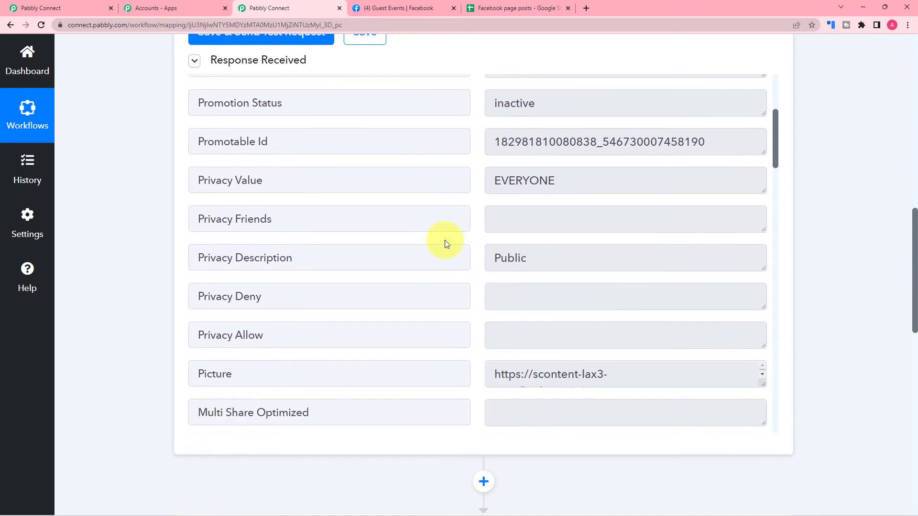
pyautogui.scroll(-3, 445, 240)
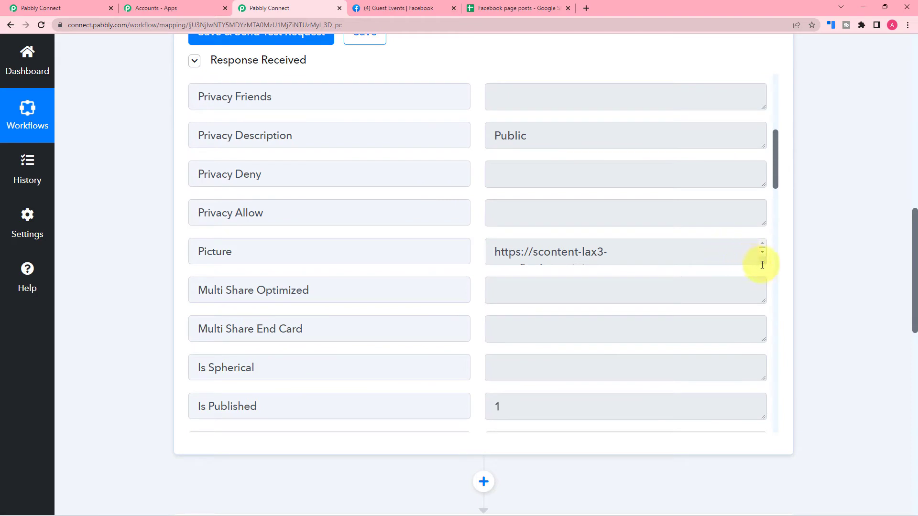
# Expand the Picture, Icon and Media Image Src values, then view the 'Facebook page posts' sheet.
pyautogui.moveTo(763, 263); pyautogui.dragTo(763, 385)
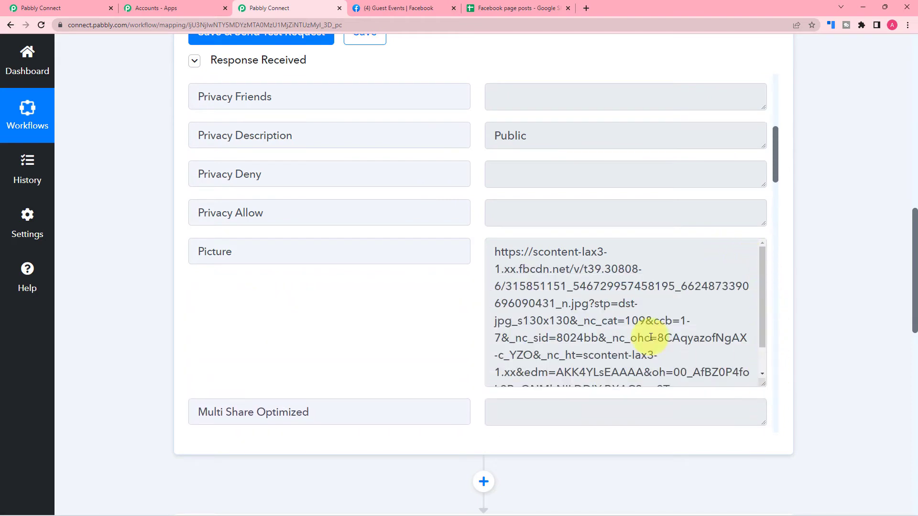
pyautogui.scroll(-3, 580, 313)
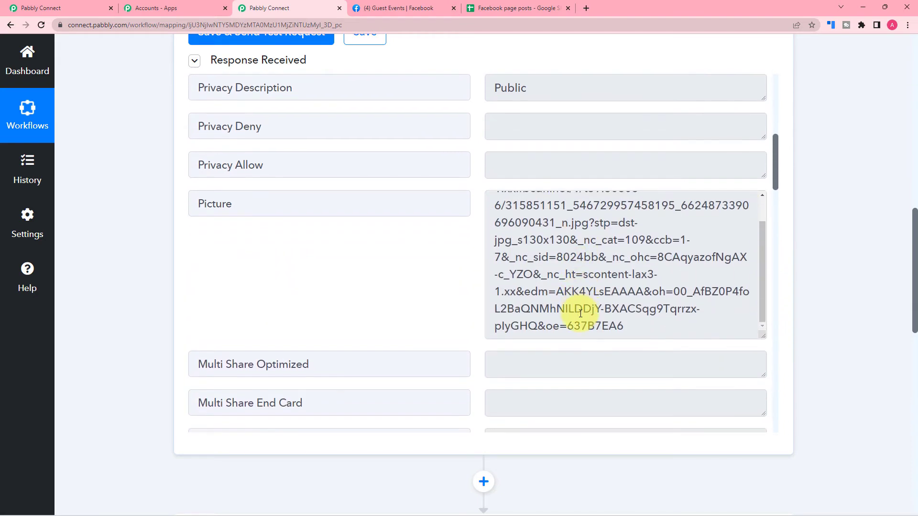
pyautogui.scroll(-5, 440, 282)
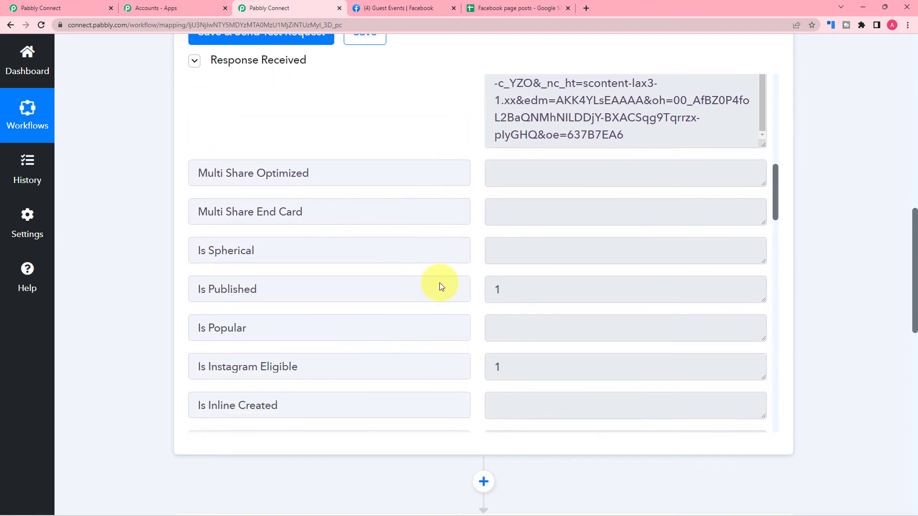
pyautogui.scroll(-6, 440, 283)
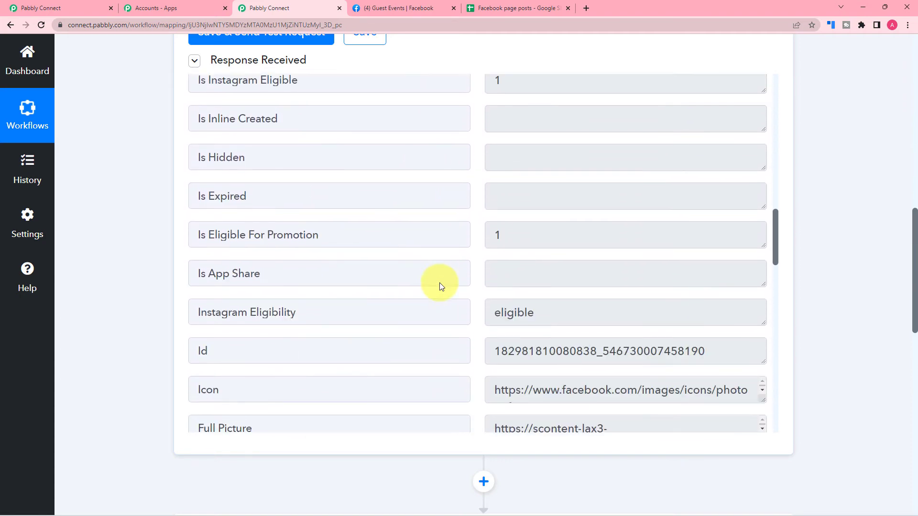
pyautogui.scroll(-3, 439, 286)
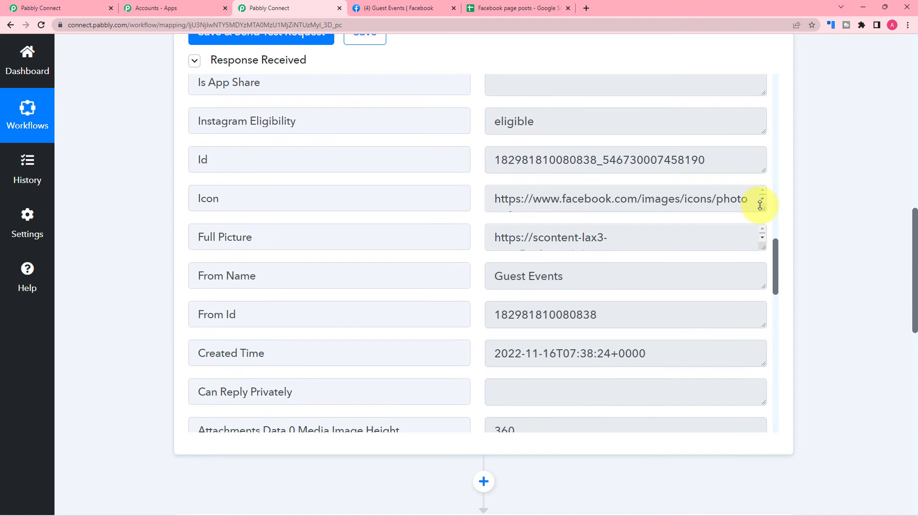
pyautogui.moveTo(760, 205); pyautogui.dragTo(770, 236)
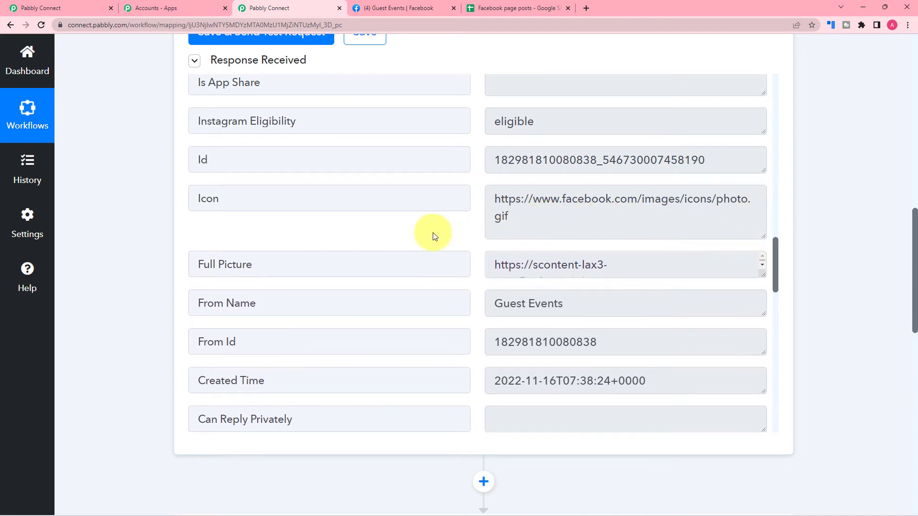
pyautogui.scroll(-1, 495, 219)
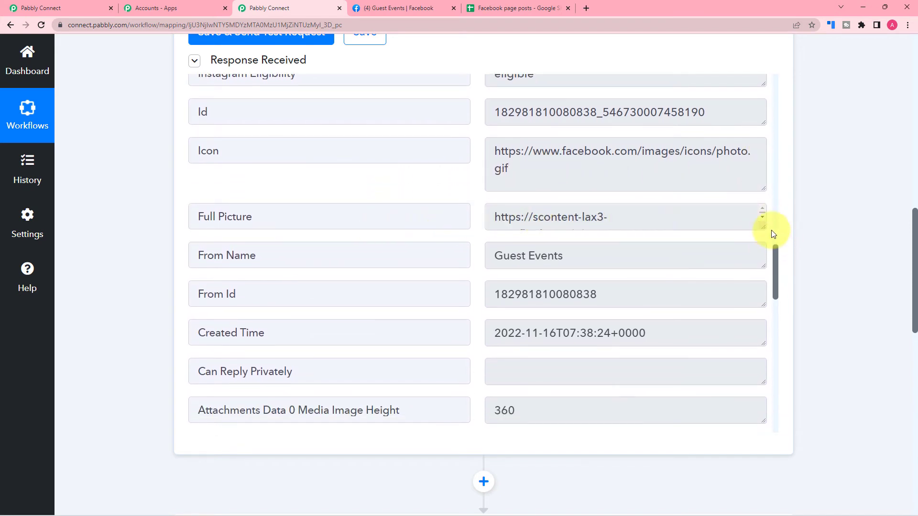
pyautogui.moveTo(759, 229); pyautogui.dragTo(758, 301)
pyautogui.scroll(-2, 582, 263)
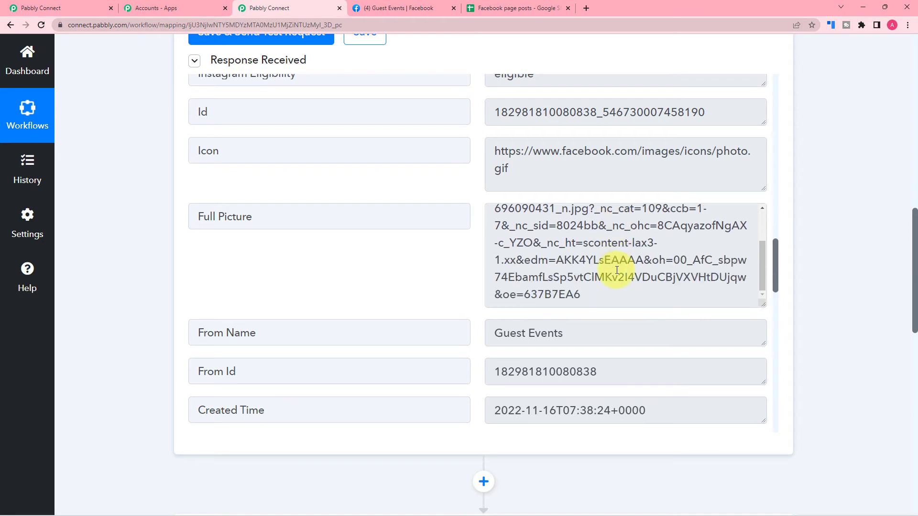
pyautogui.scroll(-2, 458, 270)
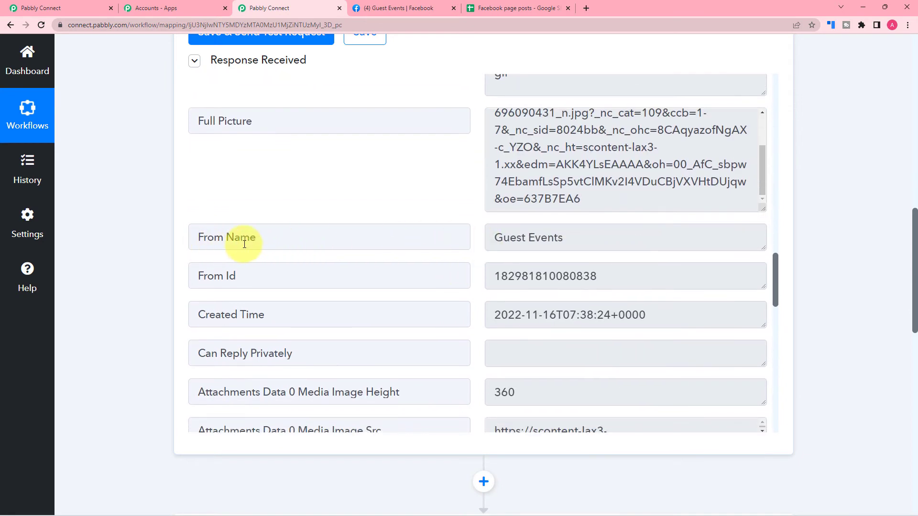
pyautogui.scroll(-2, 415, 284)
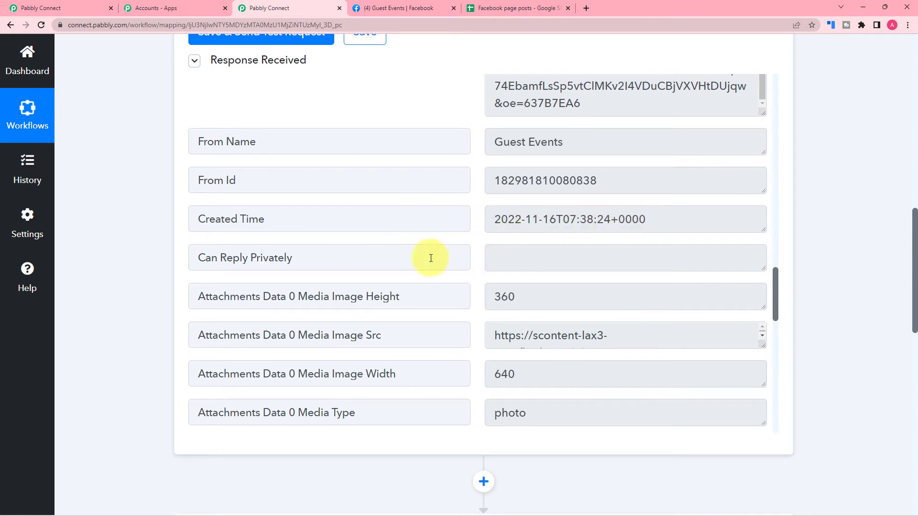
pyautogui.scroll(-2, 415, 259)
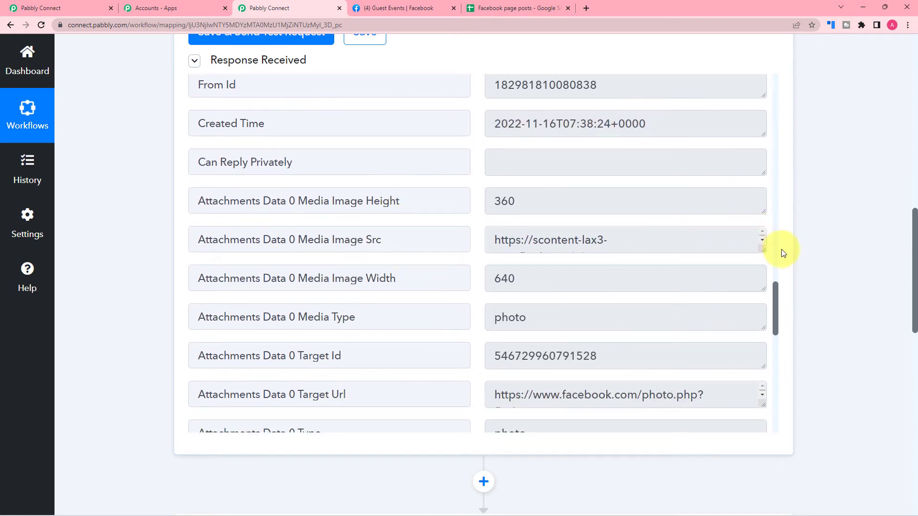
pyautogui.moveTo(763, 248); pyautogui.dragTo(762, 351)
pyautogui.scroll(-2, 626, 335)
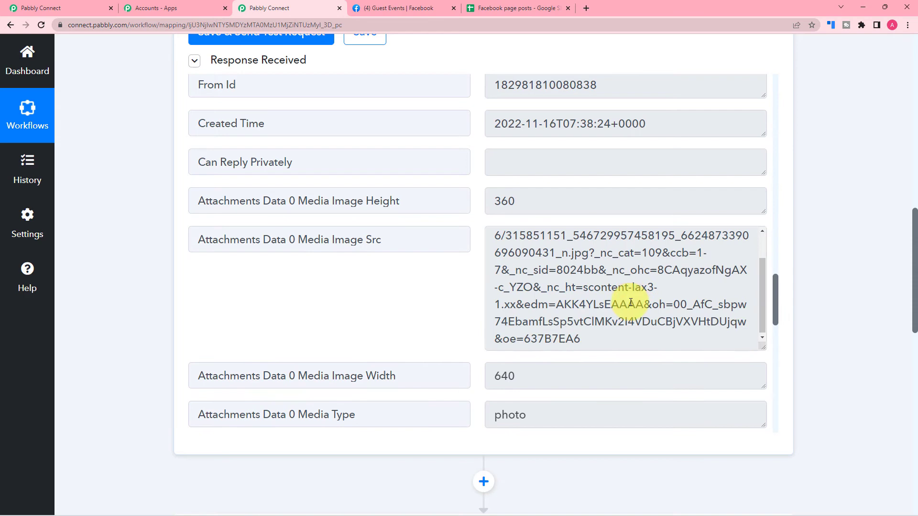
pyautogui.click(517, 8)
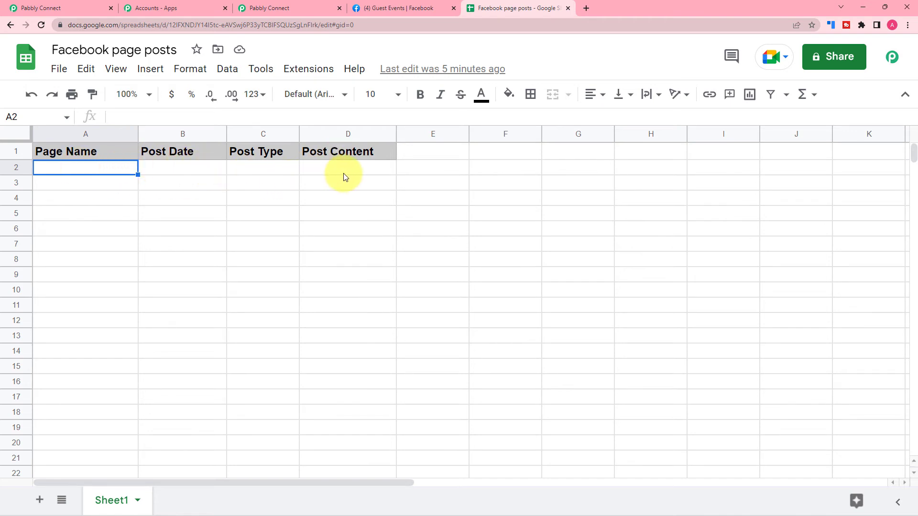
# Set the action app to Google Sheets, searched with 'goo', and the event to Add New Row.
pyautogui.click(291, 11)
pyautogui.scroll(-1, 289, 224)
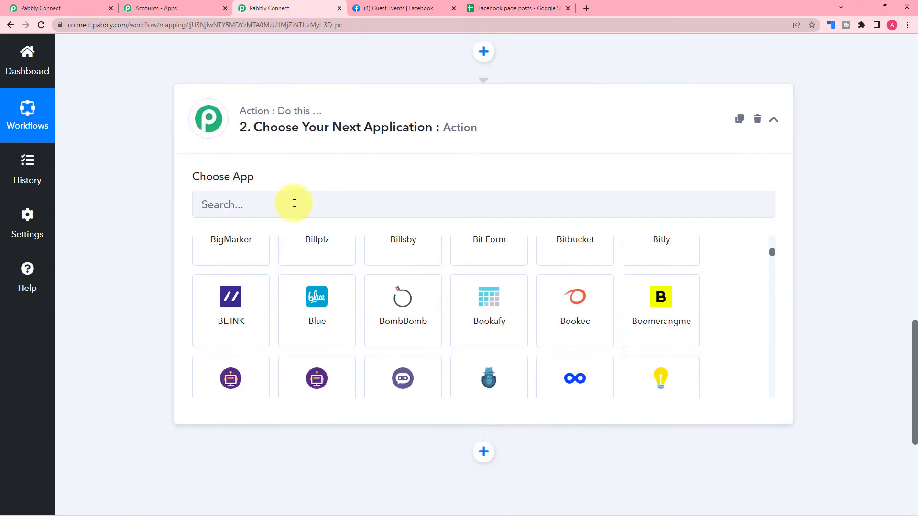
pyautogui.click(295, 203)
pyautogui.write('goo')
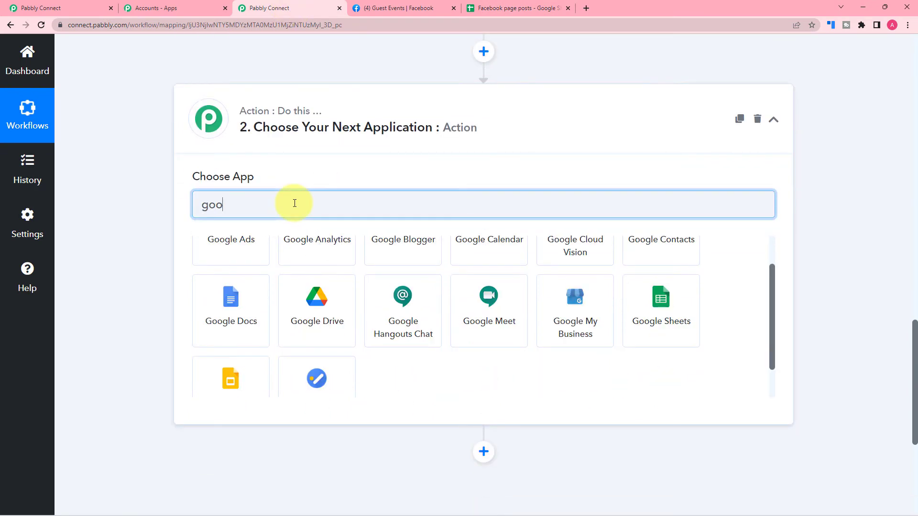
pyautogui.click(661, 308)
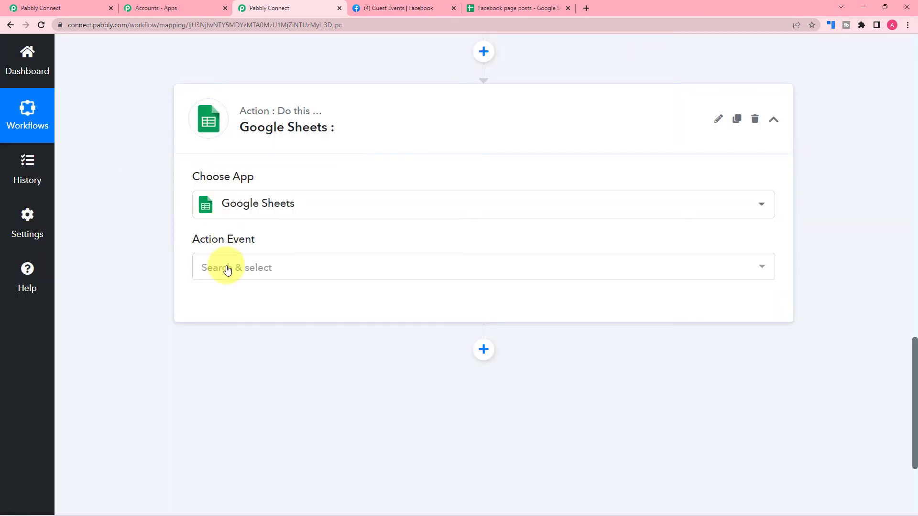
pyautogui.click(227, 271)
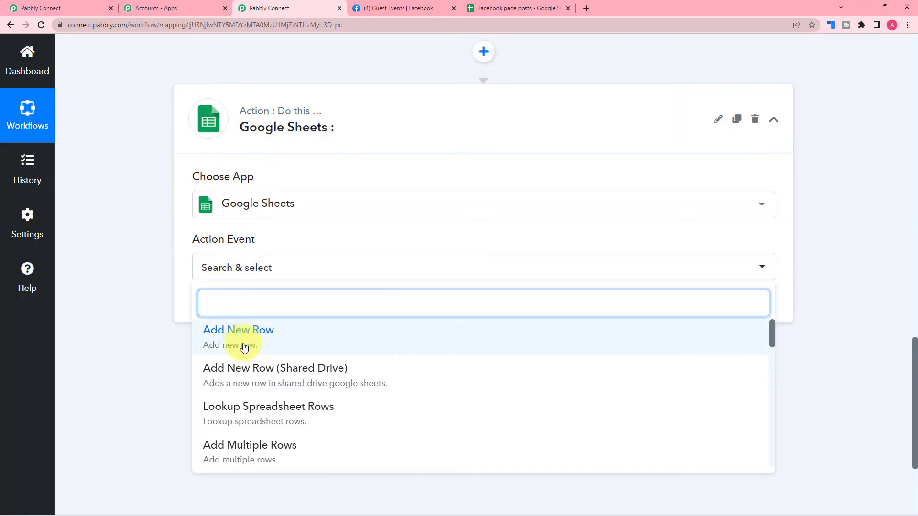
pyautogui.click(260, 344)
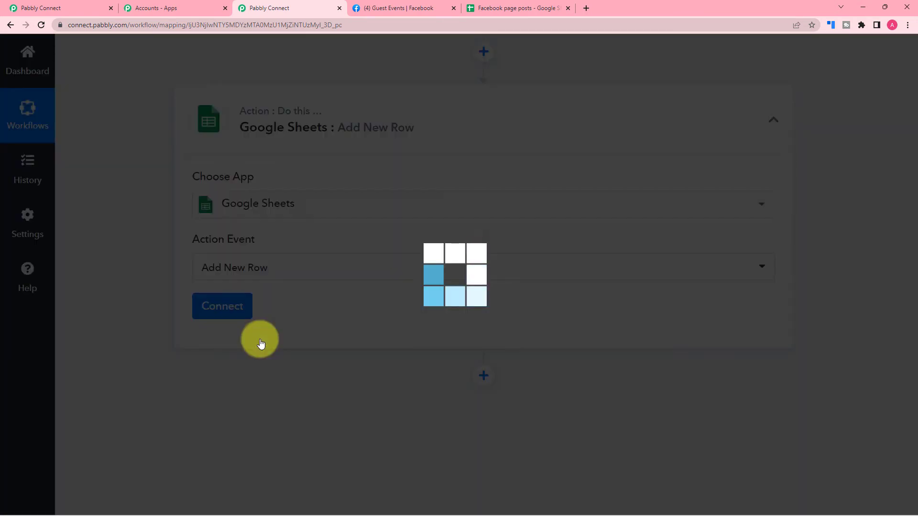
# Add a new Google Sheets connection and grant Pabbly access to the Google account.
pyautogui.click(234, 317)
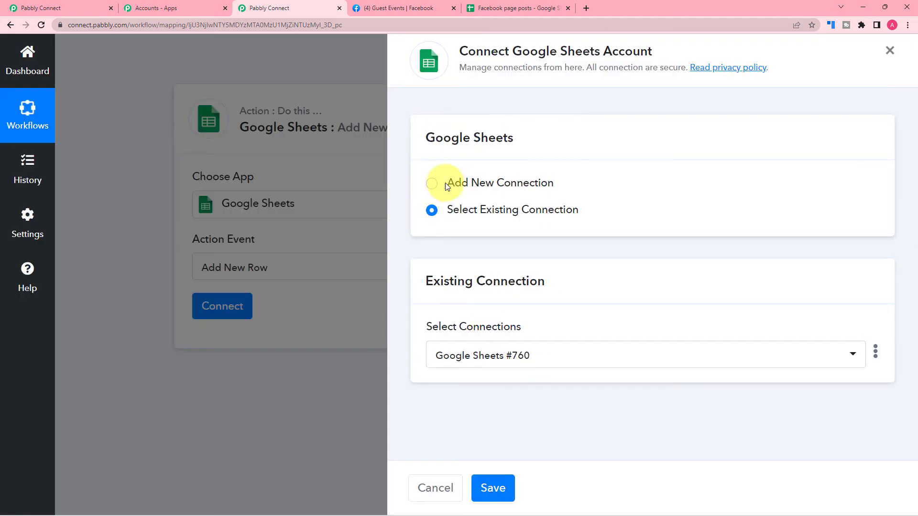
pyautogui.click(445, 182)
pyautogui.click(511, 349)
pyautogui.scroll(-1, 212, 215)
pyautogui.click(135, 199)
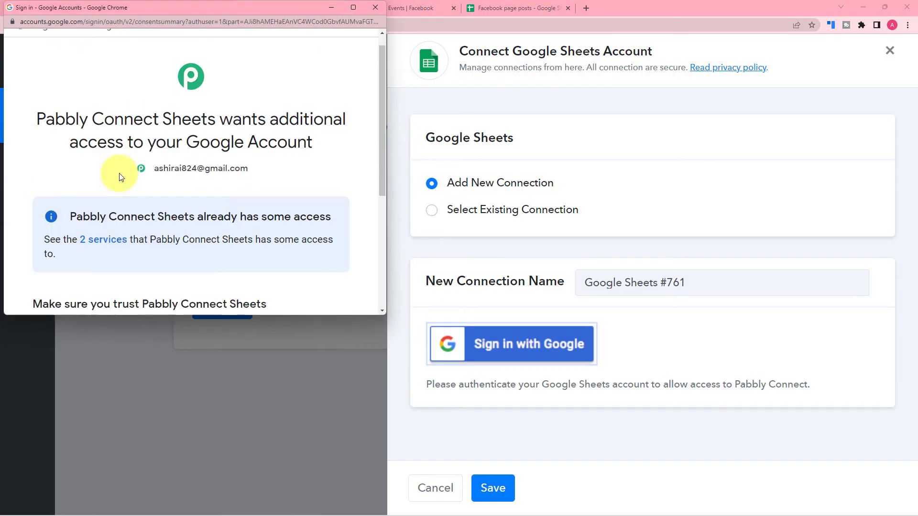
pyautogui.scroll(-4, 135, 172)
pyautogui.click(266, 254)
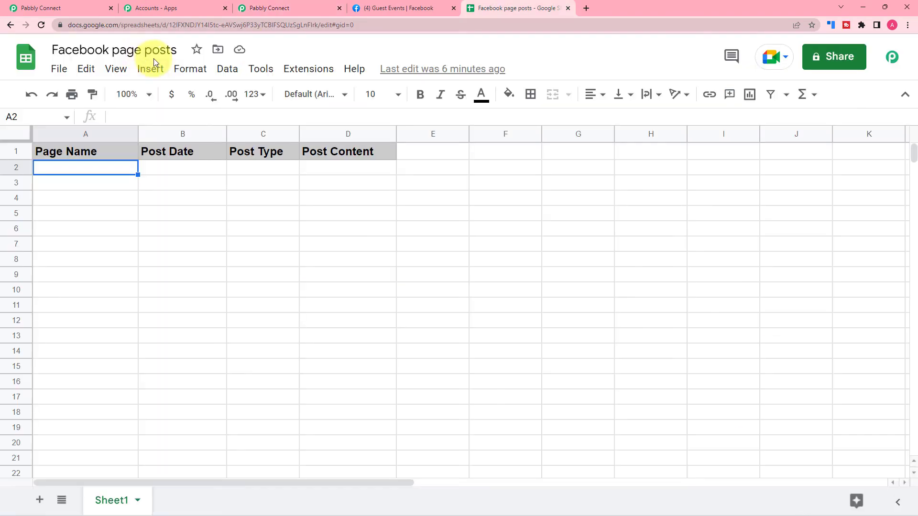
# Choose the 'Facebook page posts' spreadsheet and Sheet1, then review the Page Name, Post Date, Post Type and Post Content fields.
pyautogui.click(267, 8)
pyautogui.click(296, 250)
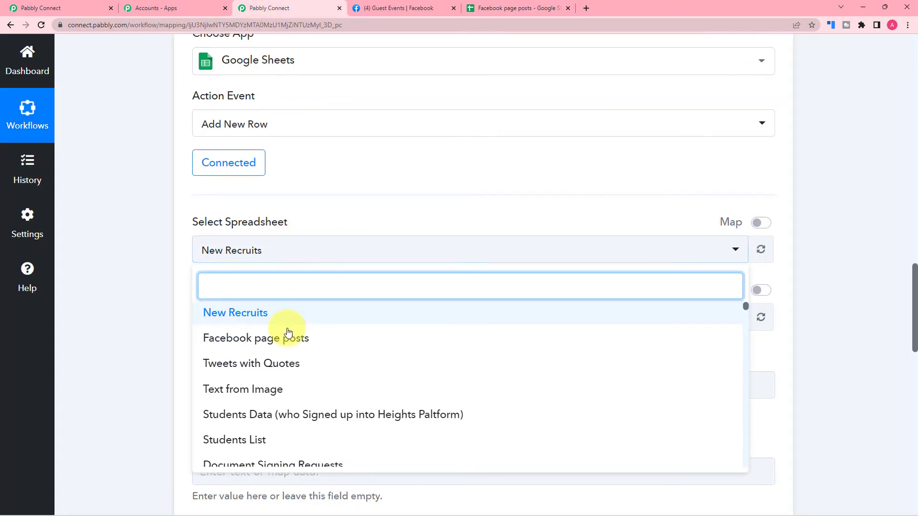
pyautogui.click(228, 336)
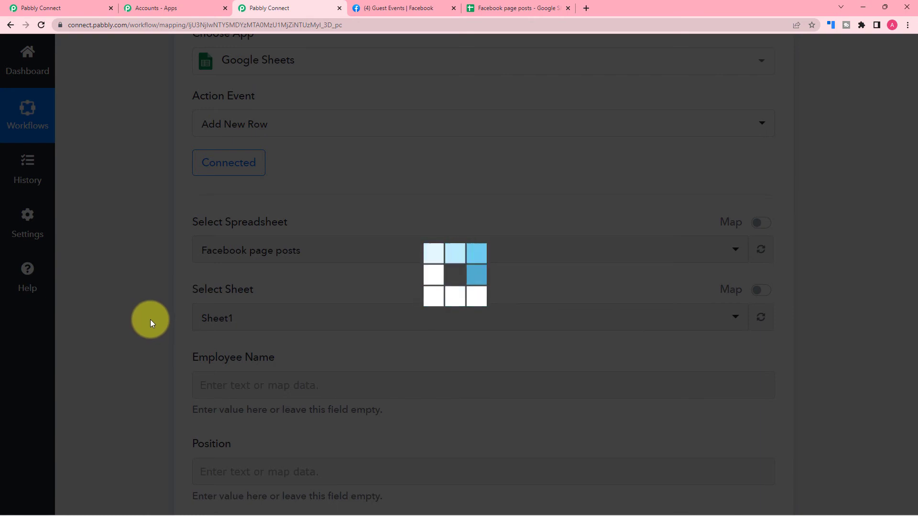
pyautogui.scroll(-3, 150, 320)
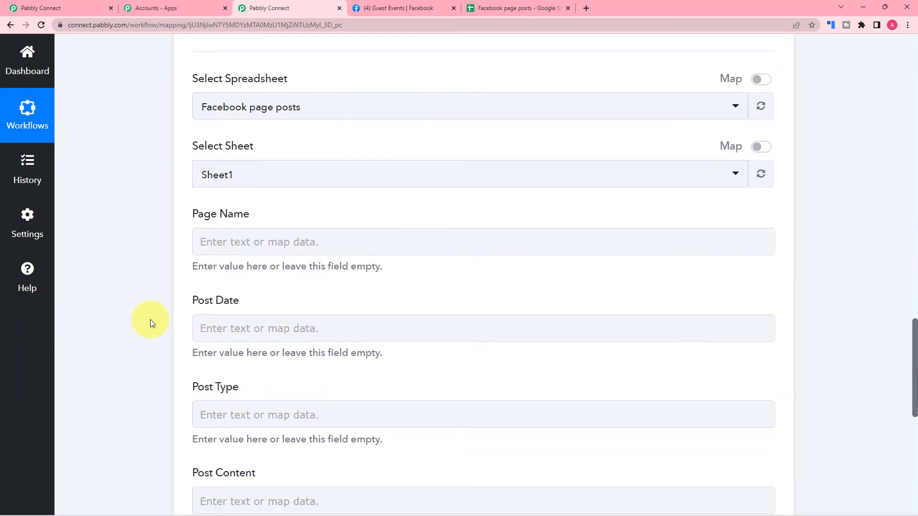
pyautogui.scroll(-1, 150, 320)
pyautogui.scroll(-1, 150, 319)
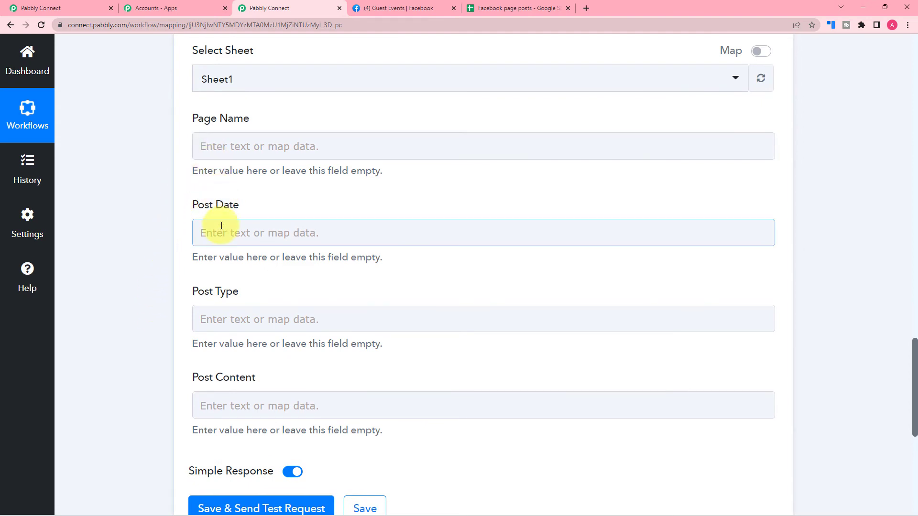
pyautogui.scroll(5, 162, 354)
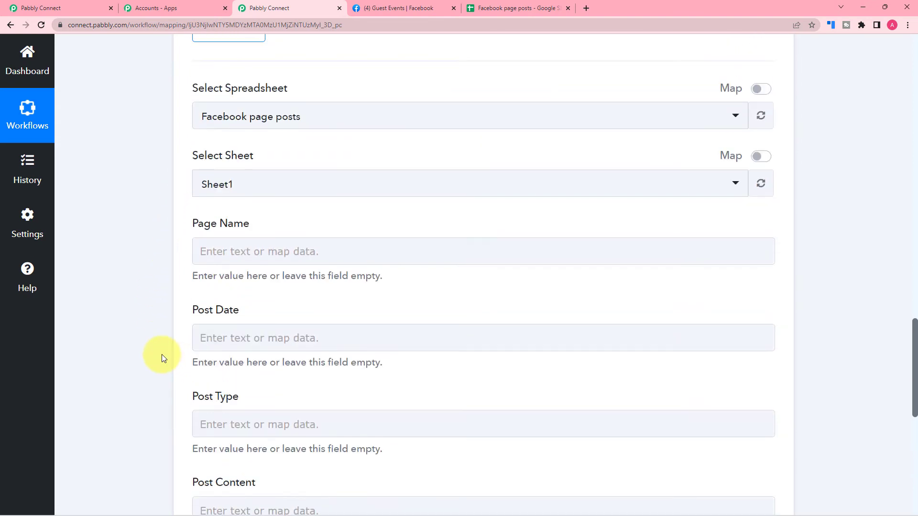
pyautogui.scroll(3, 162, 355)
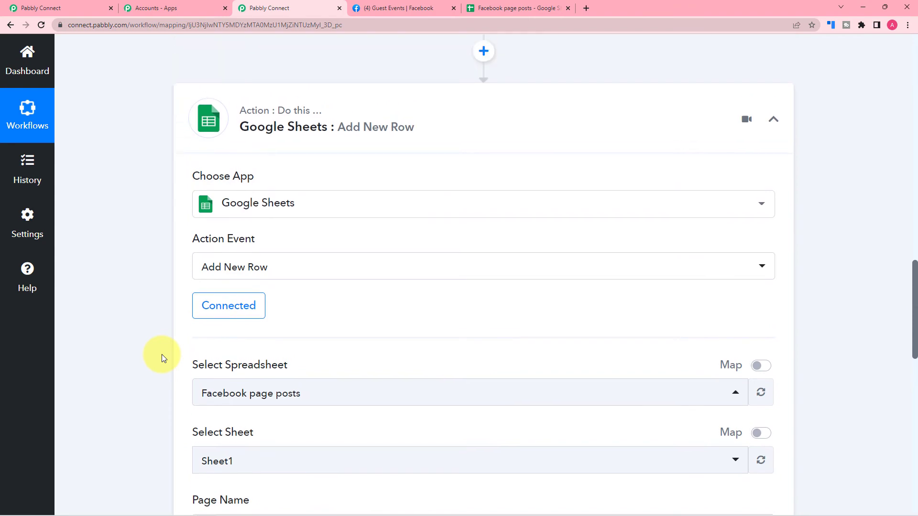
pyautogui.scroll(-2, 162, 354)
pyautogui.scroll(8, 162, 354)
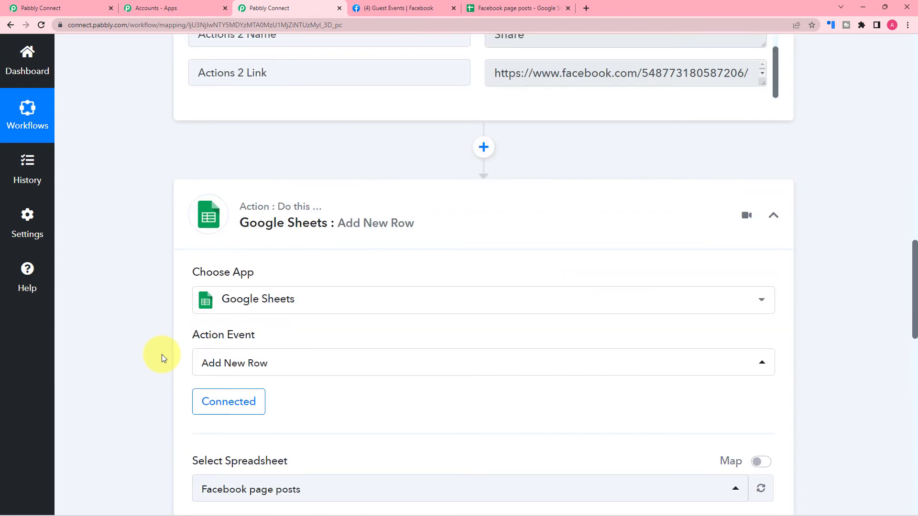
pyautogui.scroll(8, 161, 354)
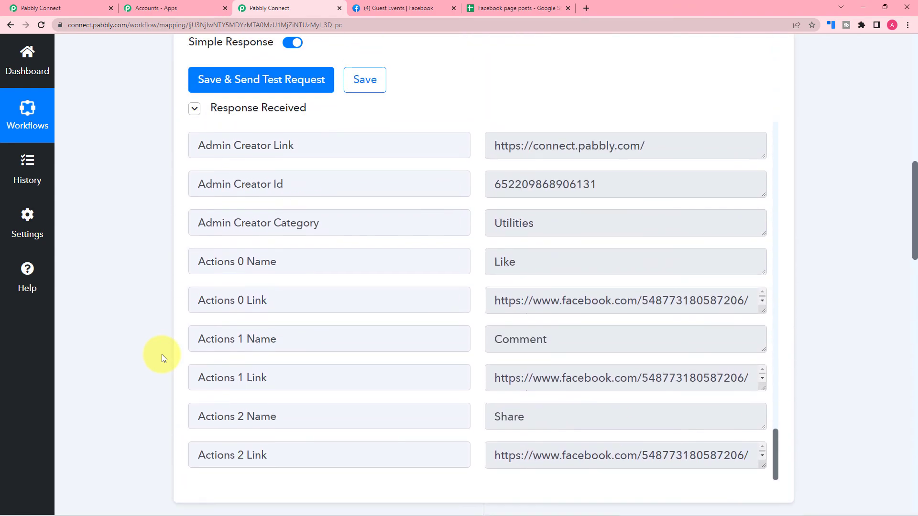
pyautogui.scroll(8, 269, 374)
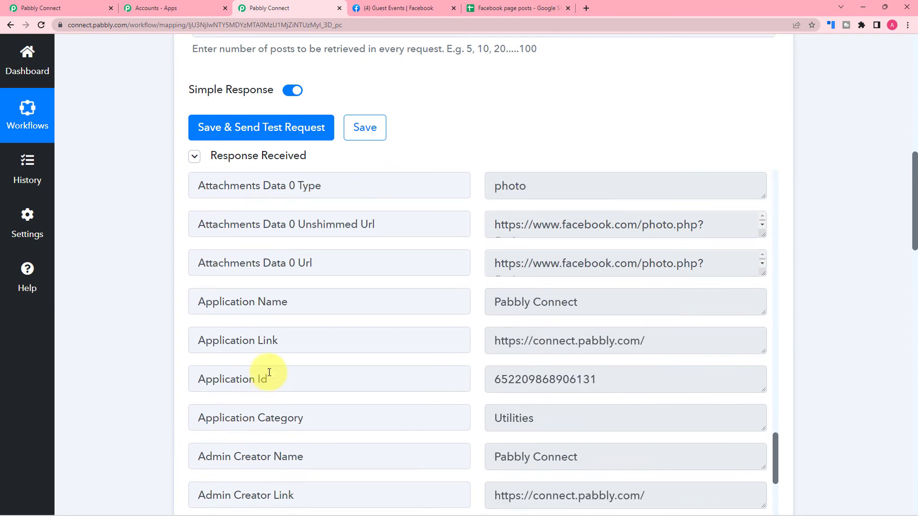
pyautogui.scroll(1, 269, 372)
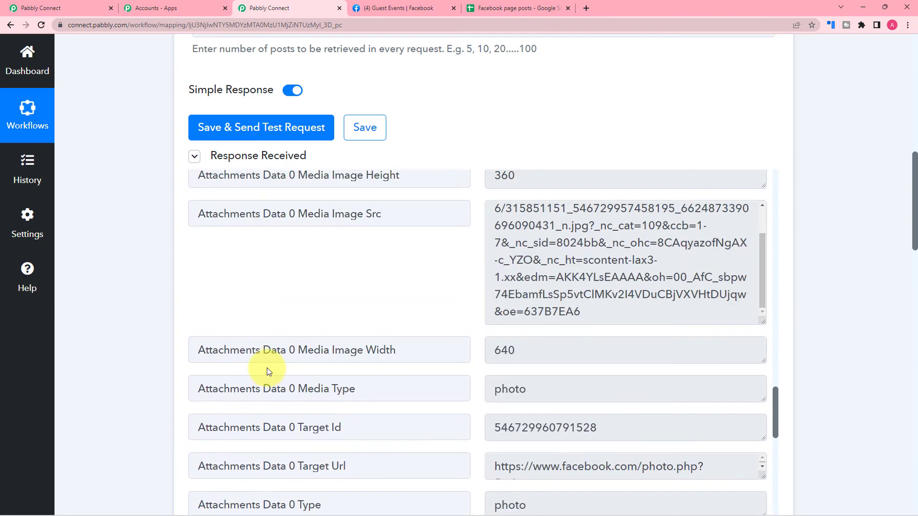
pyautogui.scroll(2, 267, 368)
pyautogui.scroll(10, 134, 321)
pyautogui.scroll(-2, 133, 321)
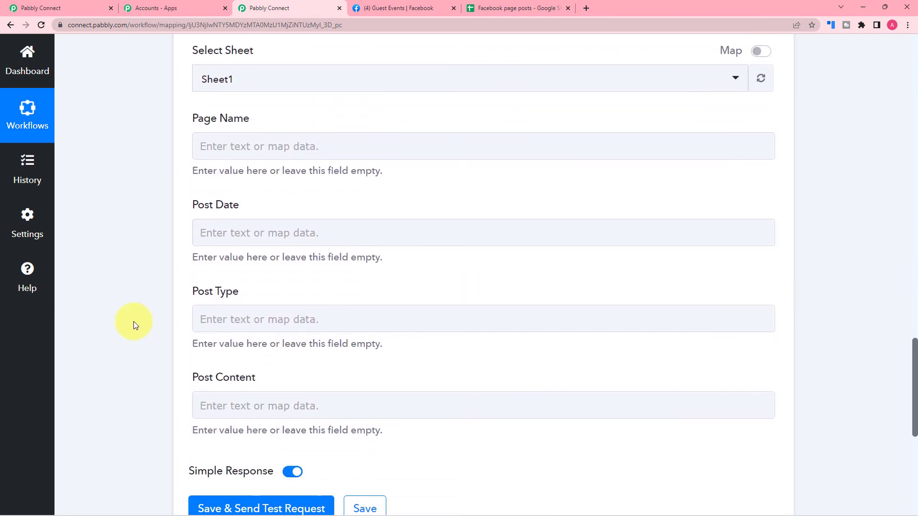
# Map the post's From Name into the Page Name field.
pyautogui.click(233, 154)
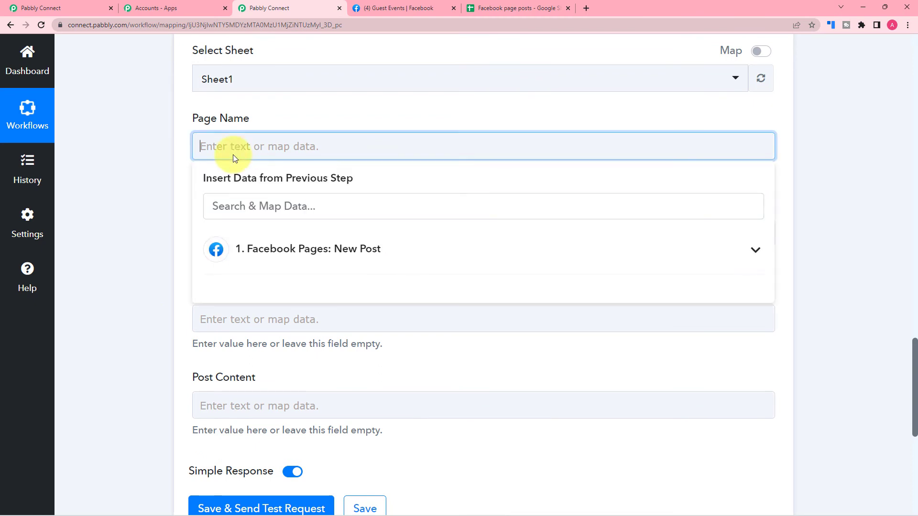
pyautogui.click(264, 258)
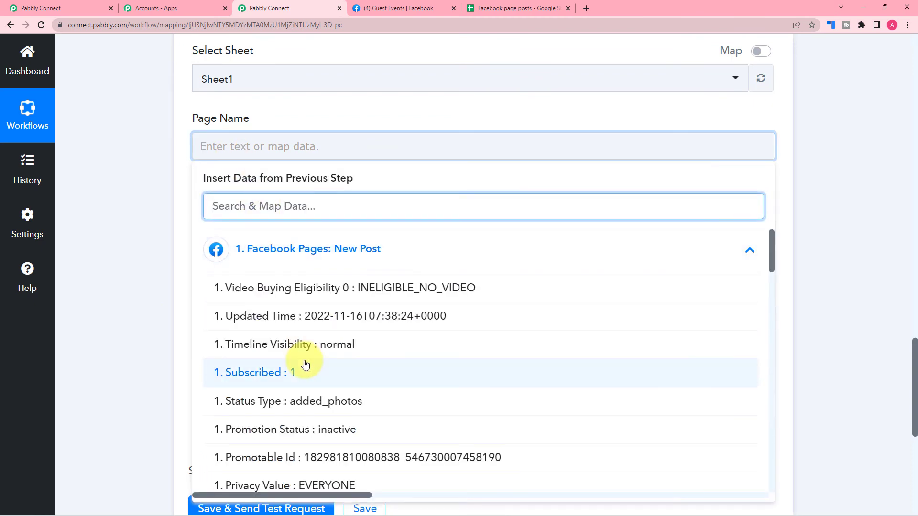
pyautogui.scroll(-8, 305, 365)
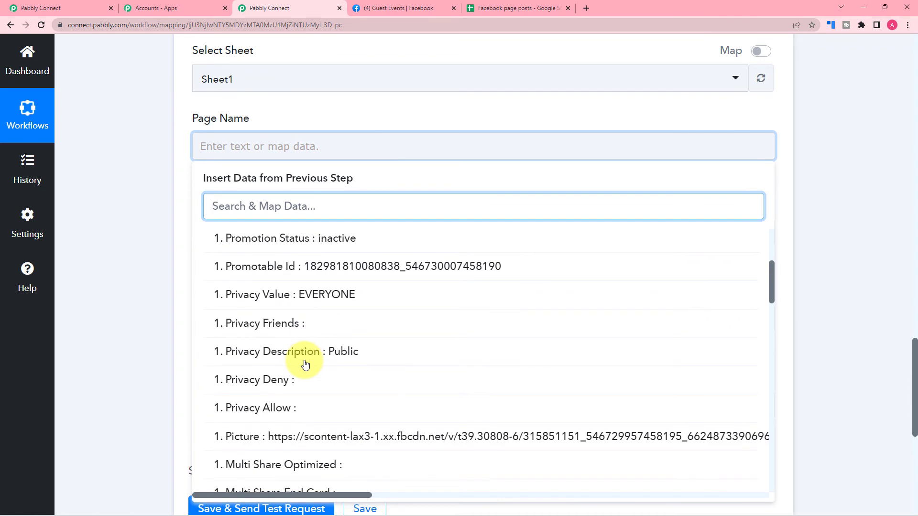
pyautogui.scroll(-8, 306, 365)
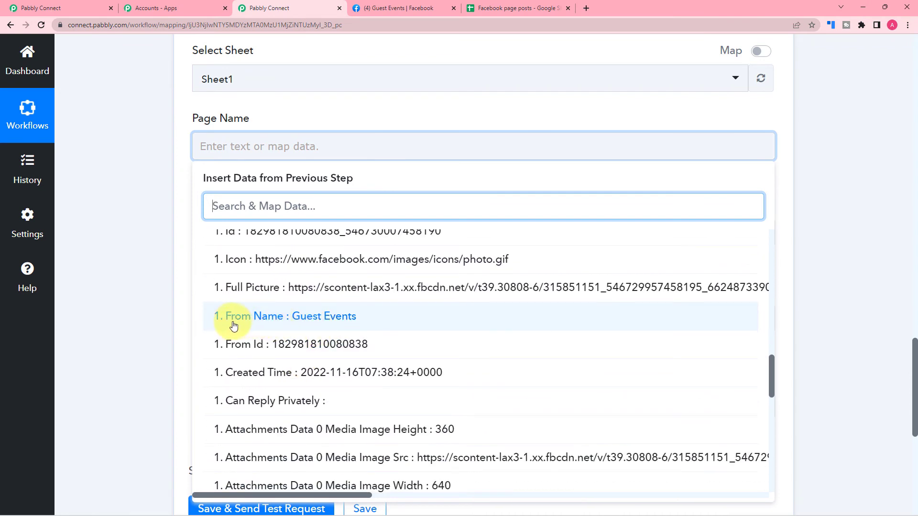
pyautogui.click(286, 324)
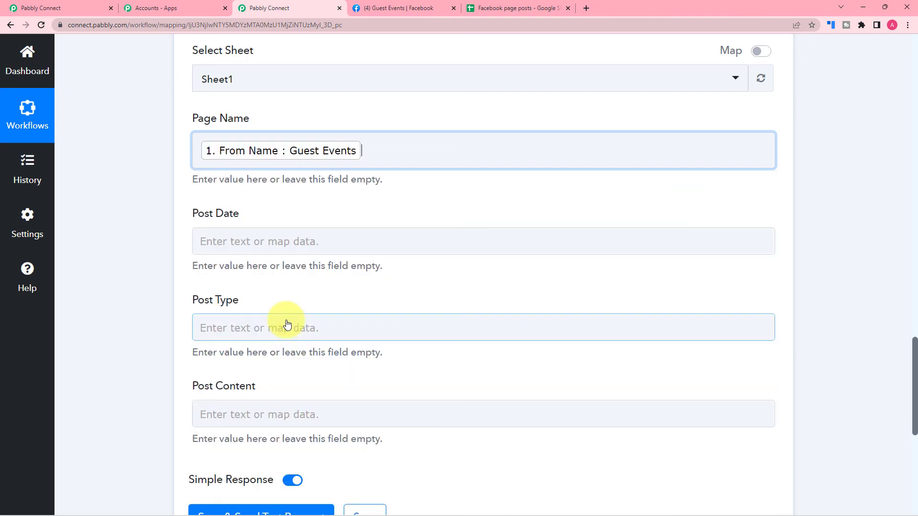
pyautogui.click(181, 265)
# Map Created Time into Post Date and Attachments Data 0 Type into Post Type.
pyautogui.scroll(-2, 245, 171)
pyautogui.click(246, 147)
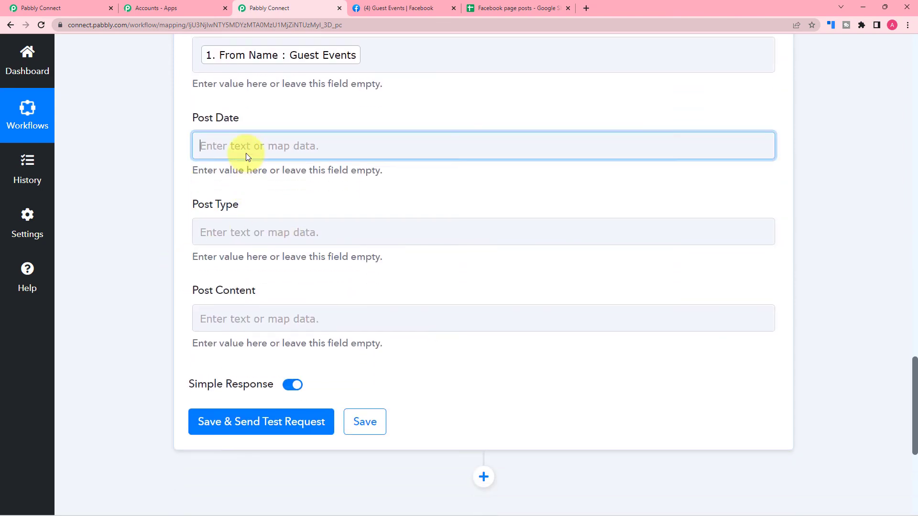
pyautogui.scroll(-10, 250, 332)
pyautogui.click(276, 371)
pyautogui.click(265, 249)
pyautogui.scroll(-10, 303, 348)
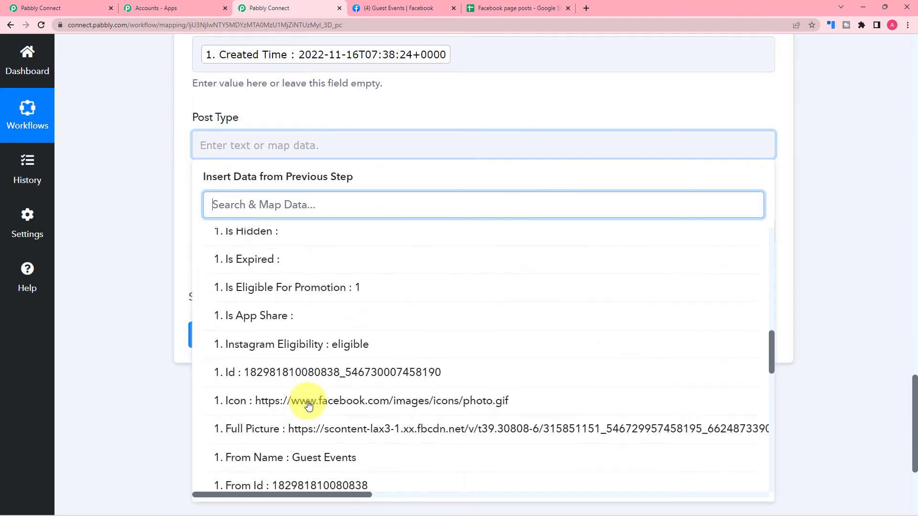
# Map Attachments Data 0 Media Image Src into the Post Content field.
pyautogui.click(307, 404)
pyautogui.click(287, 241)
pyautogui.click(287, 342)
pyautogui.scroll(-5, 313, 395)
pyautogui.scroll(-5, 313, 394)
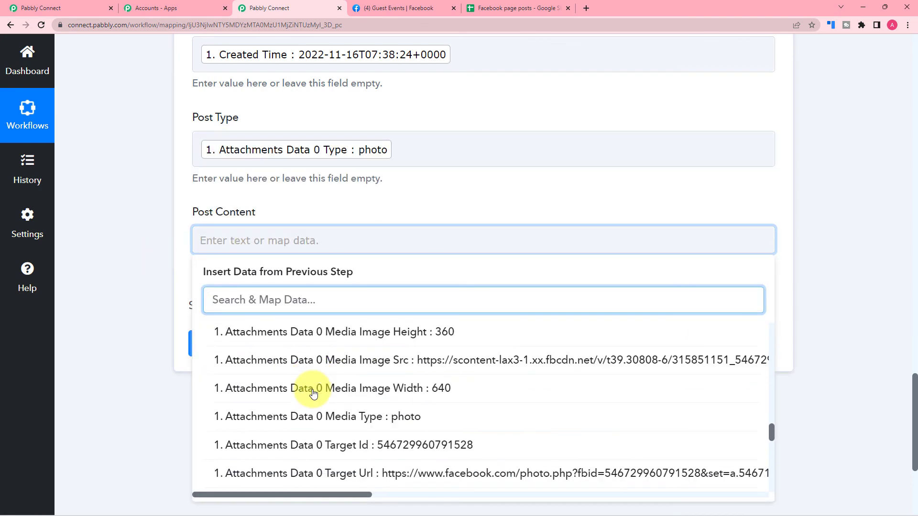
pyautogui.click(307, 363)
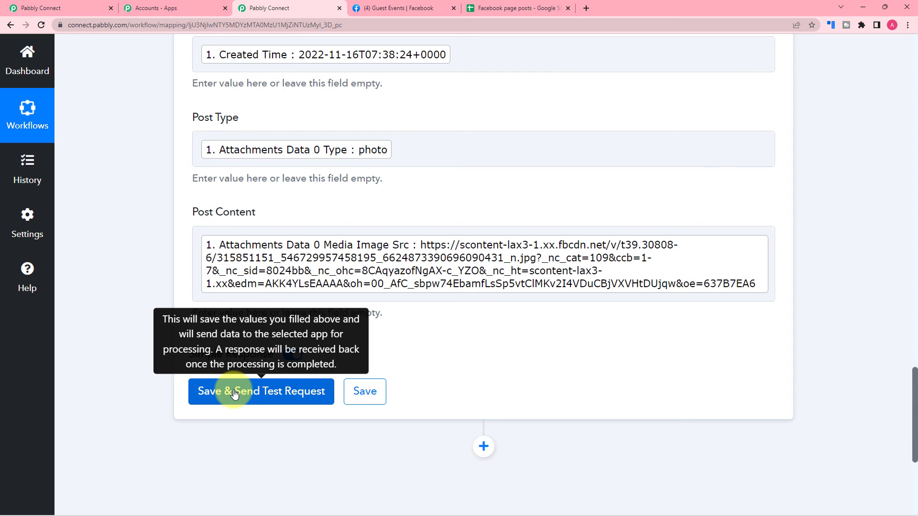
# Check the still-empty sheet, then save and test the action to write Sheet1!A2:D2.
pyautogui.click(496, 7)
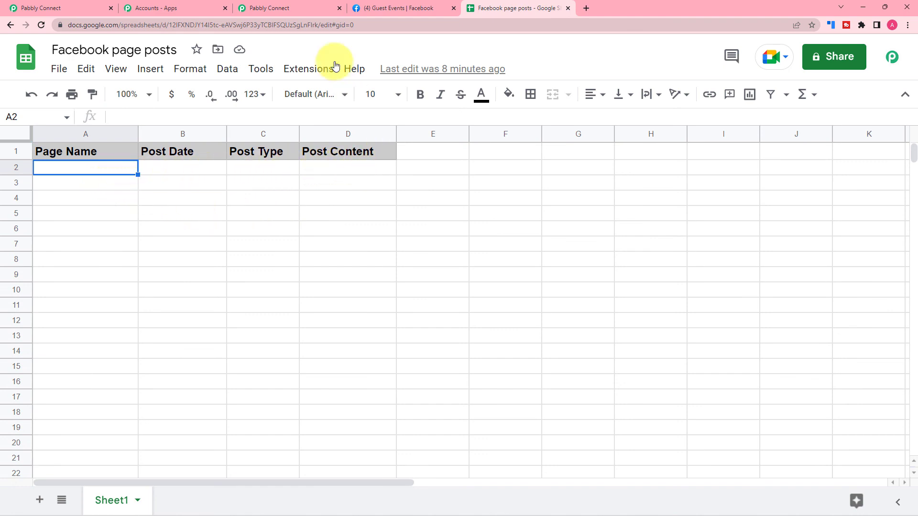
pyautogui.click(300, 13)
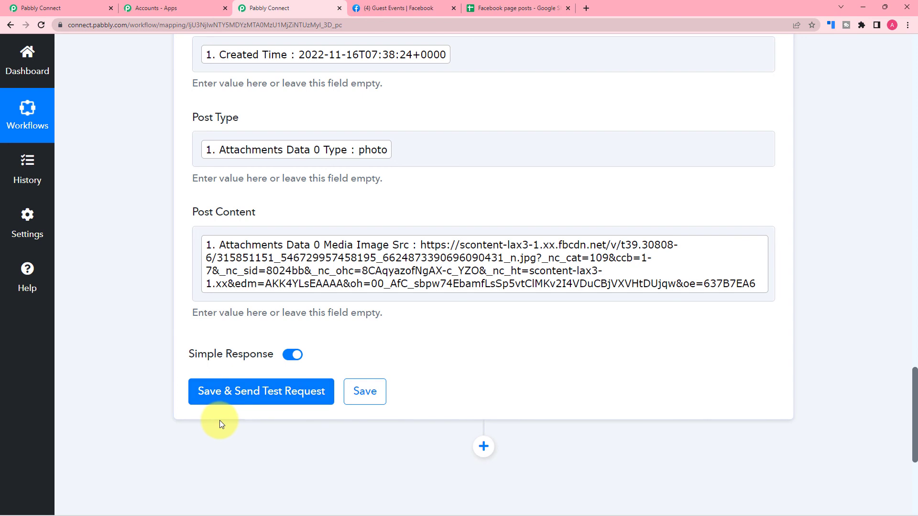
pyautogui.click(224, 400)
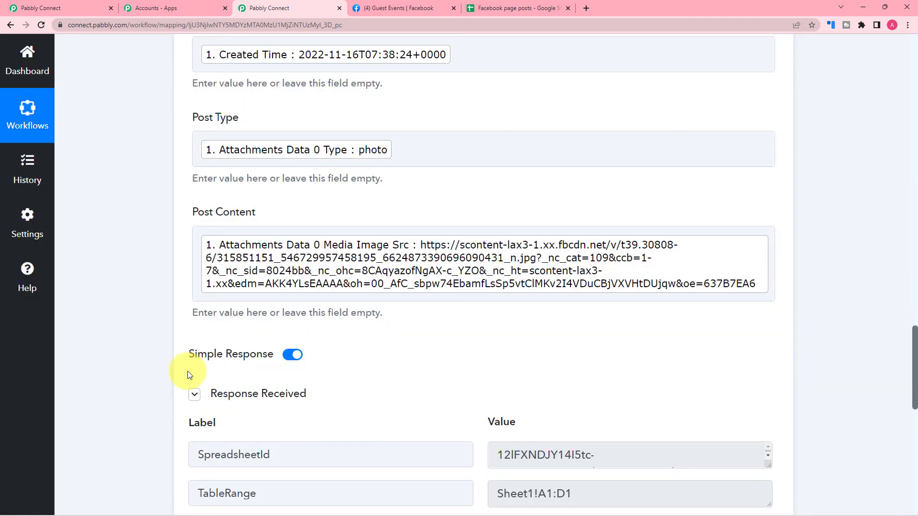
pyautogui.scroll(-7, 188, 372)
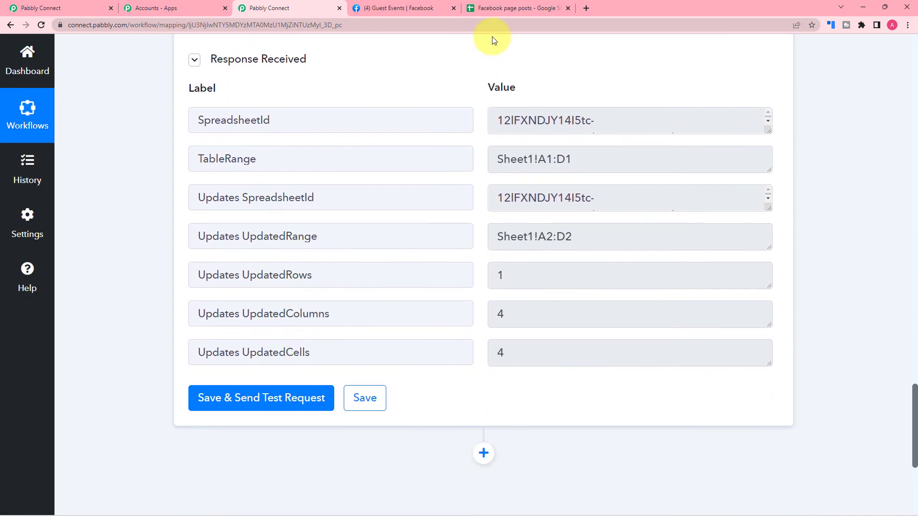
# Check the Guest Events post in row 2 and open the image link in D2 in a new tab.
pyautogui.click(498, 10)
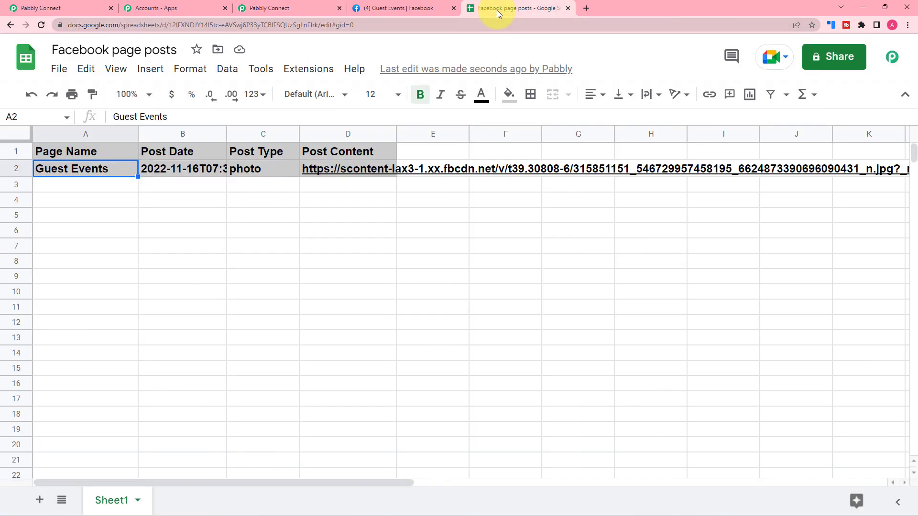
pyautogui.click(197, 198)
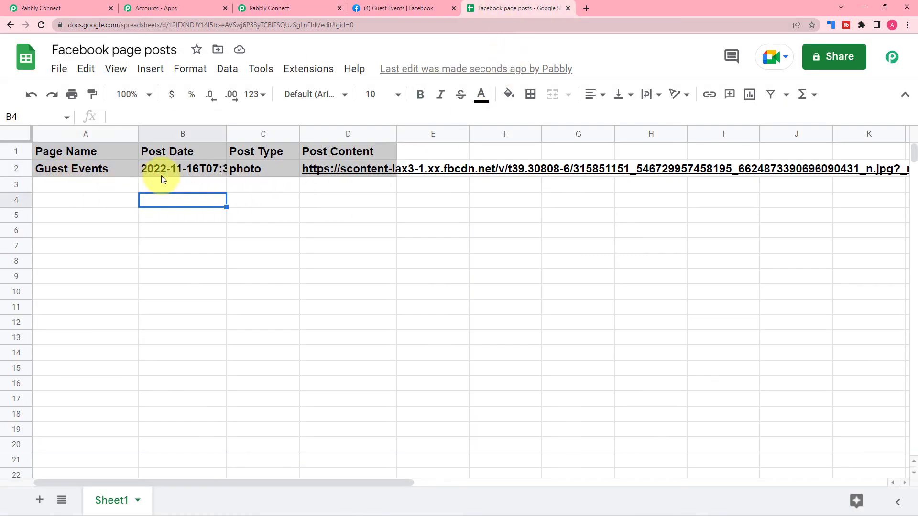
pyautogui.click(337, 170)
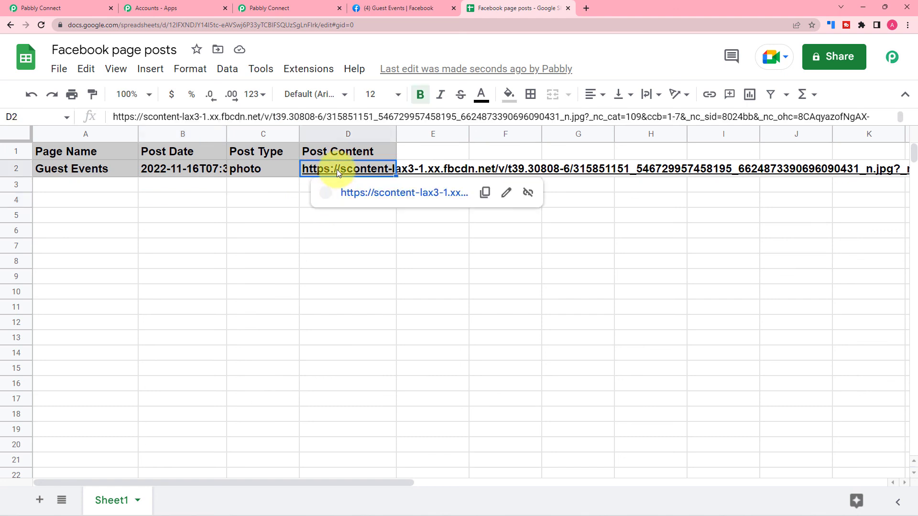
pyautogui.click(367, 193)
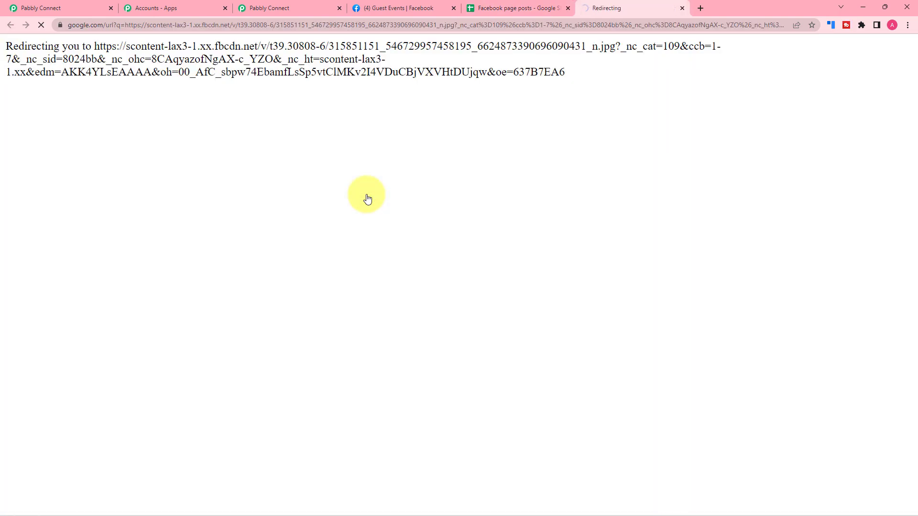